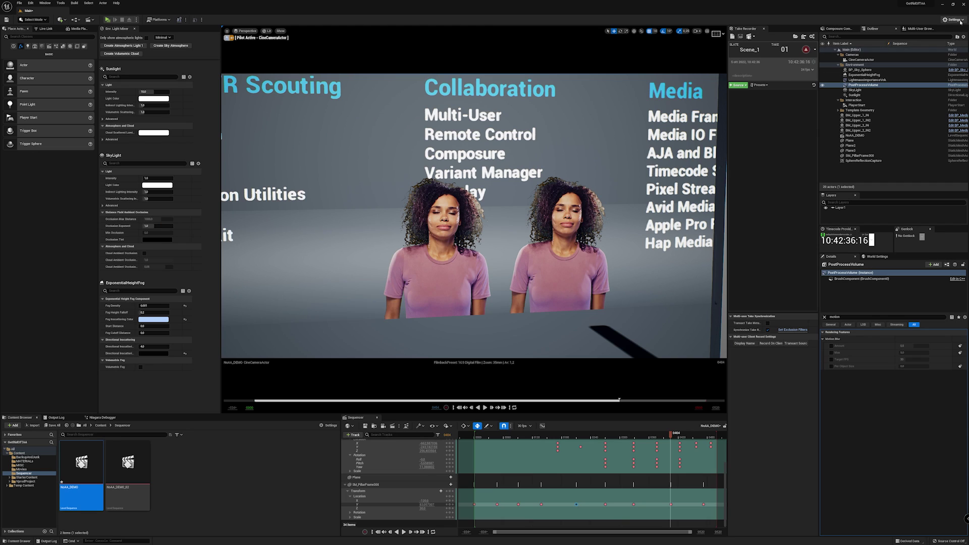
# In Project Settings, set Custom Depth-Stencil Pass to Enabled with Stencil.
pyautogui.click(958, 21)
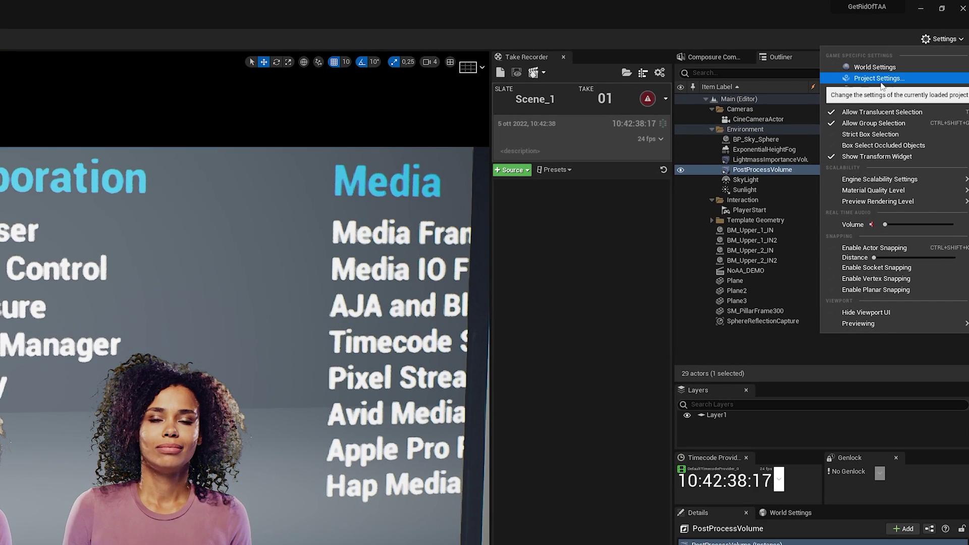
pyautogui.click(880, 79)
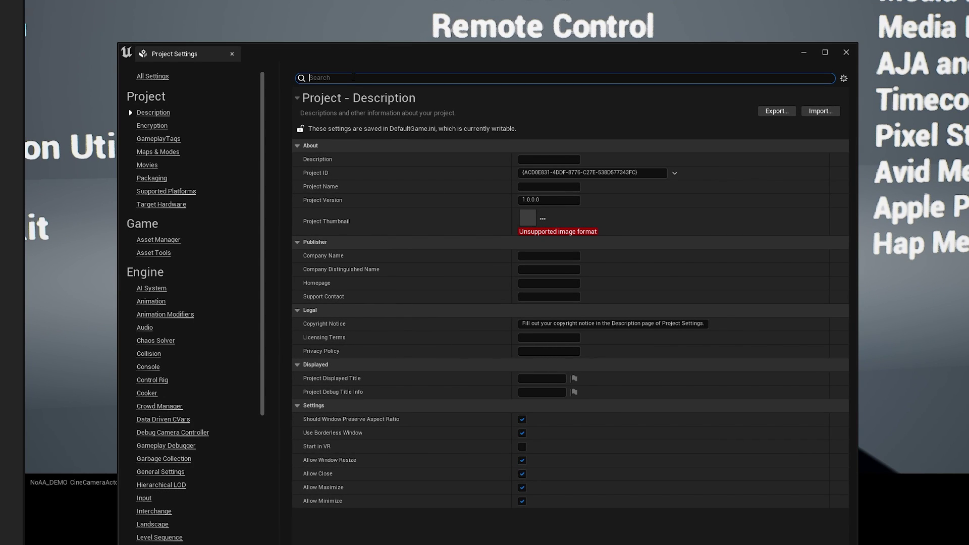
pyautogui.click(354, 76)
pyautogui.write('stencil')
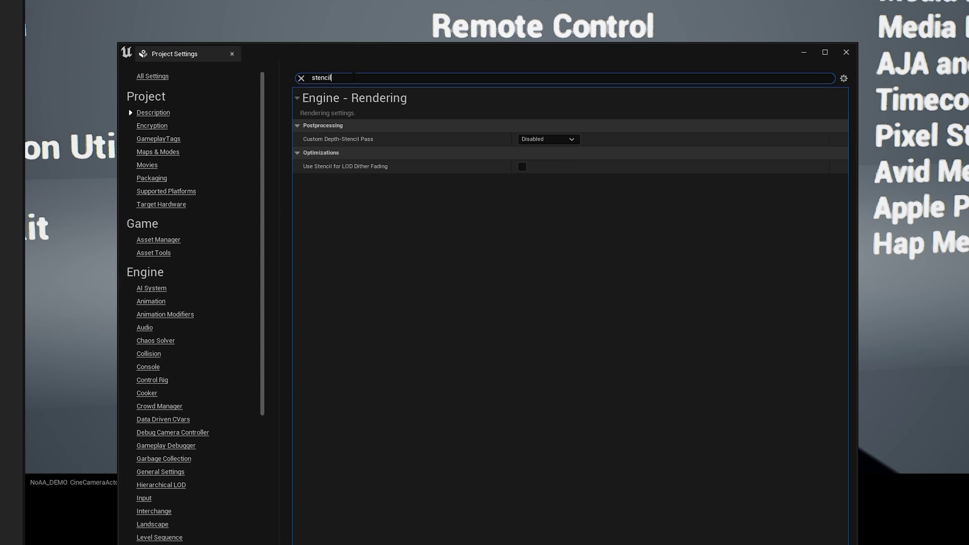
pyautogui.click(546, 141)
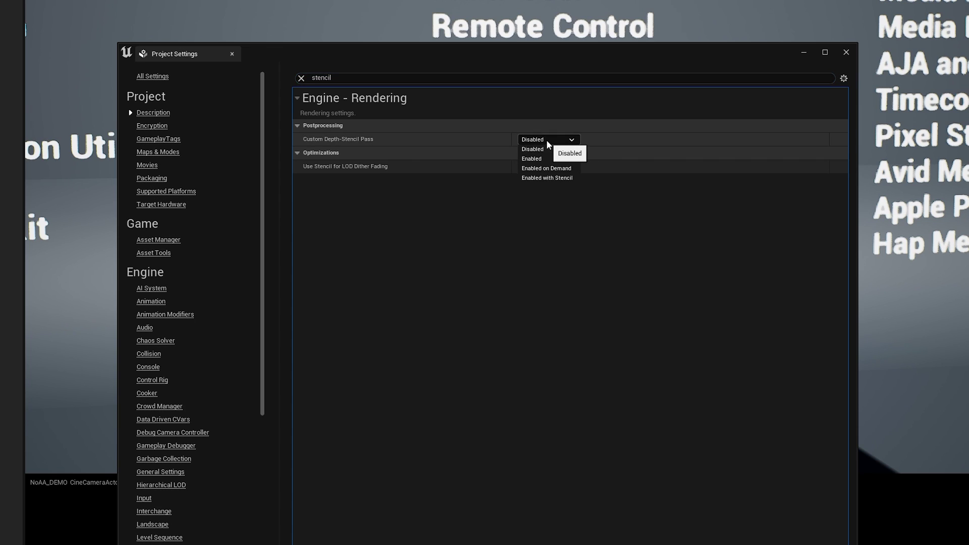
pyautogui.click(555, 178)
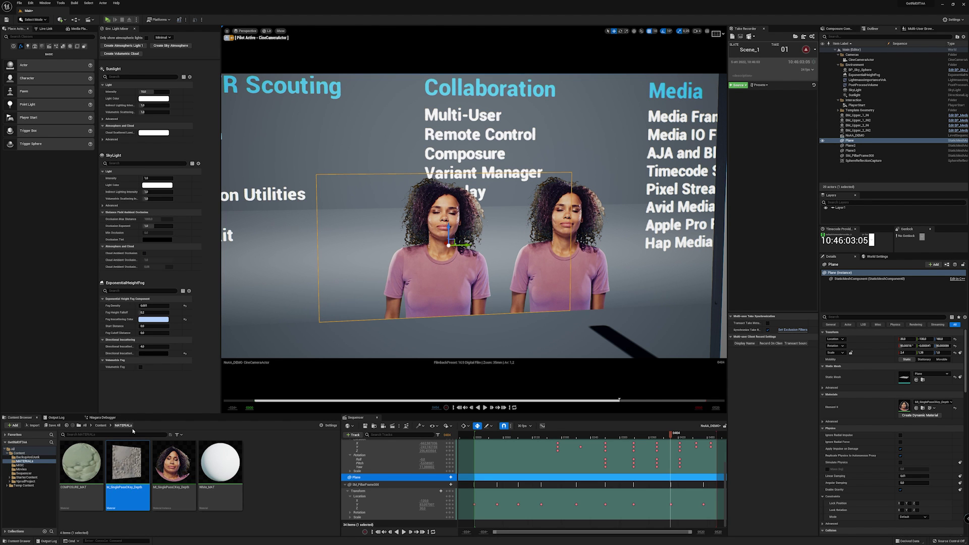
# Enable Output Velocity and Allow Custom Depth Writes in the M_SinglePassCKey_Depth material.
pyautogui.doubleClick(139, 458)
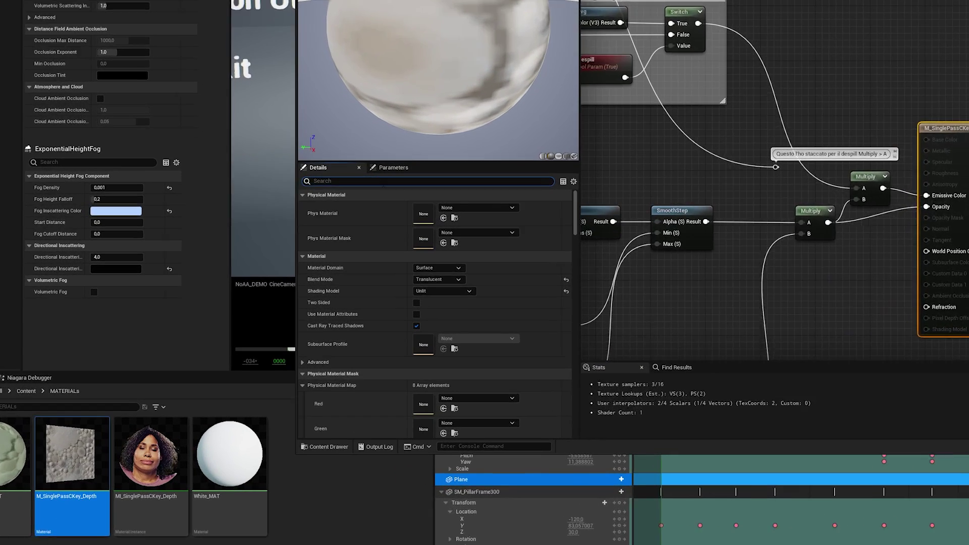
pyautogui.click(321, 285)
pyautogui.write('veloci')
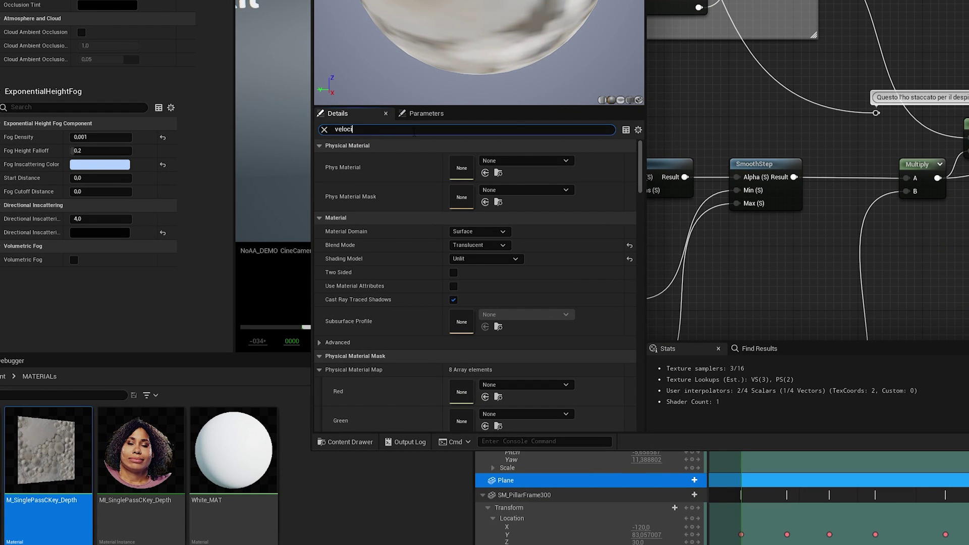
pyautogui.write('ty')
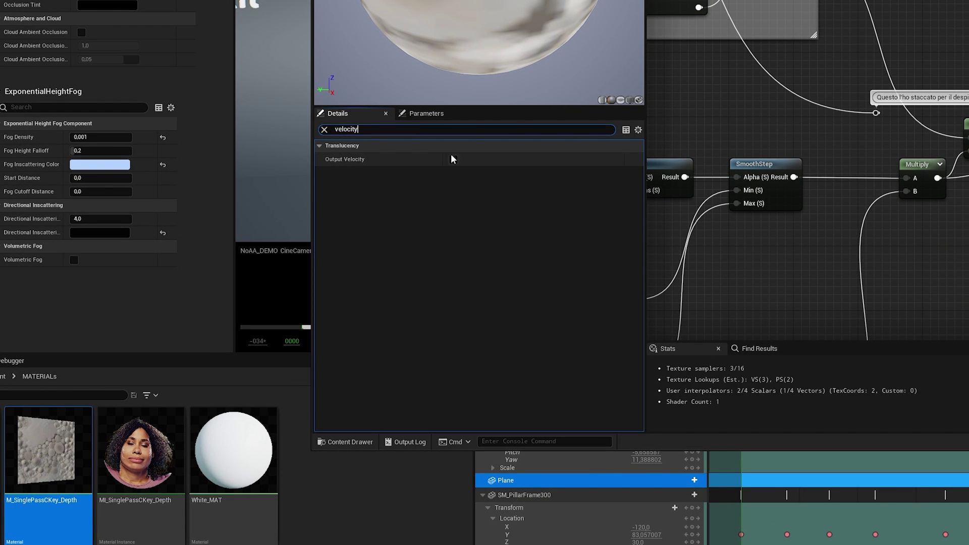
pyautogui.click(454, 160)
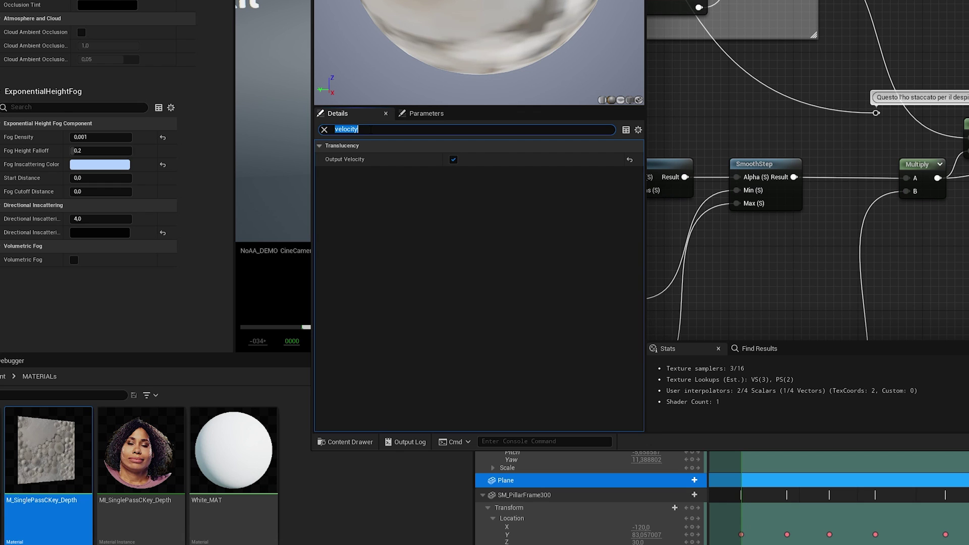
pyautogui.write('depth')
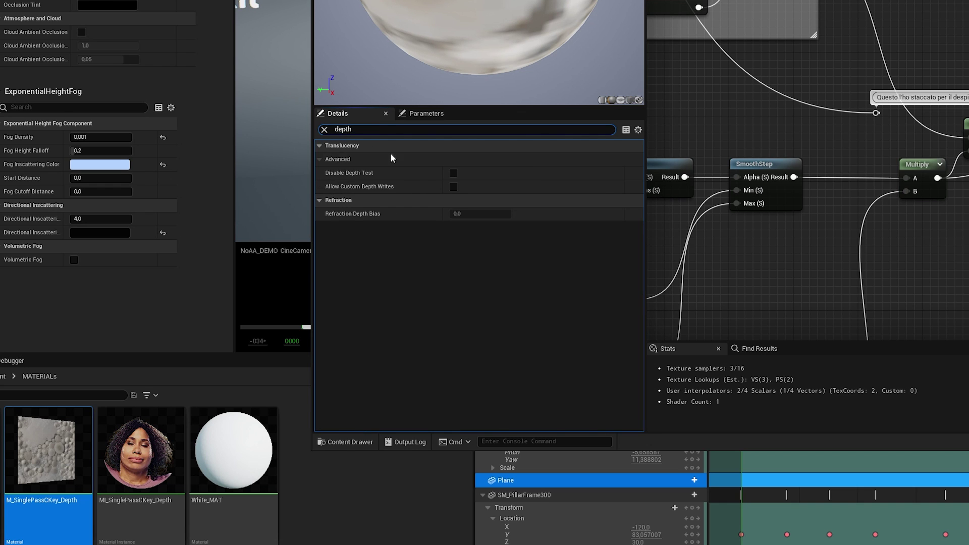
pyautogui.click(454, 186)
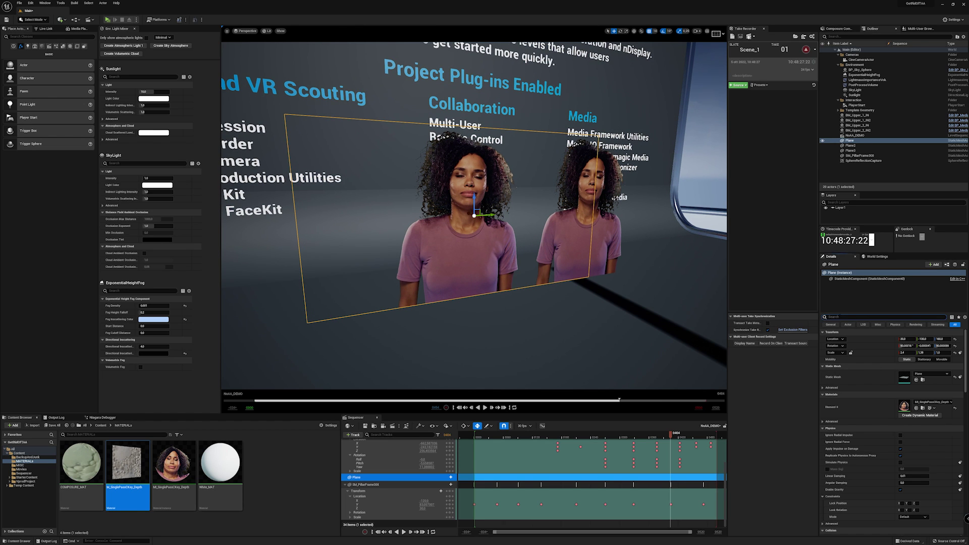
# Enable Render CustomDepth Pass on the plane with CustomDepth Stencil Value 1.
pyautogui.write('epth')
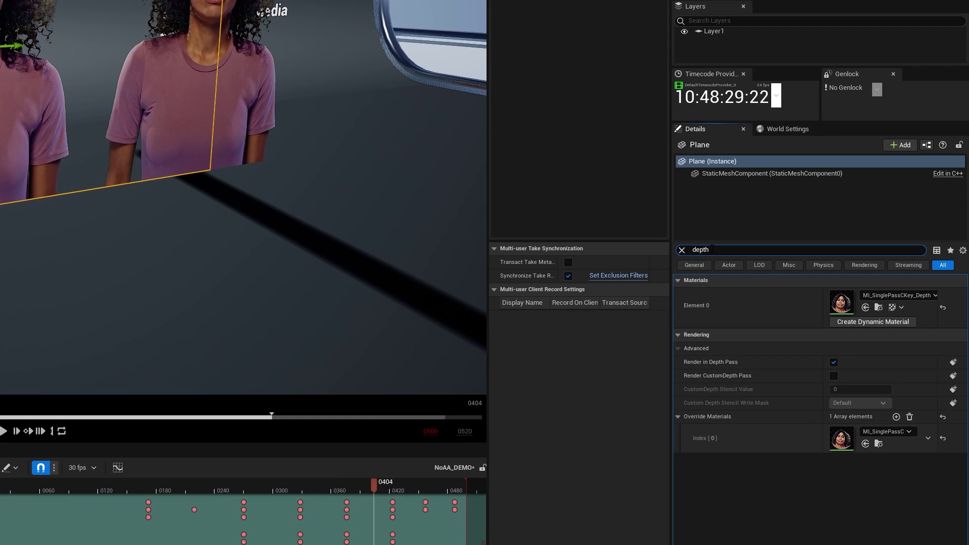
pyautogui.click(833, 376)
pyautogui.click(852, 390)
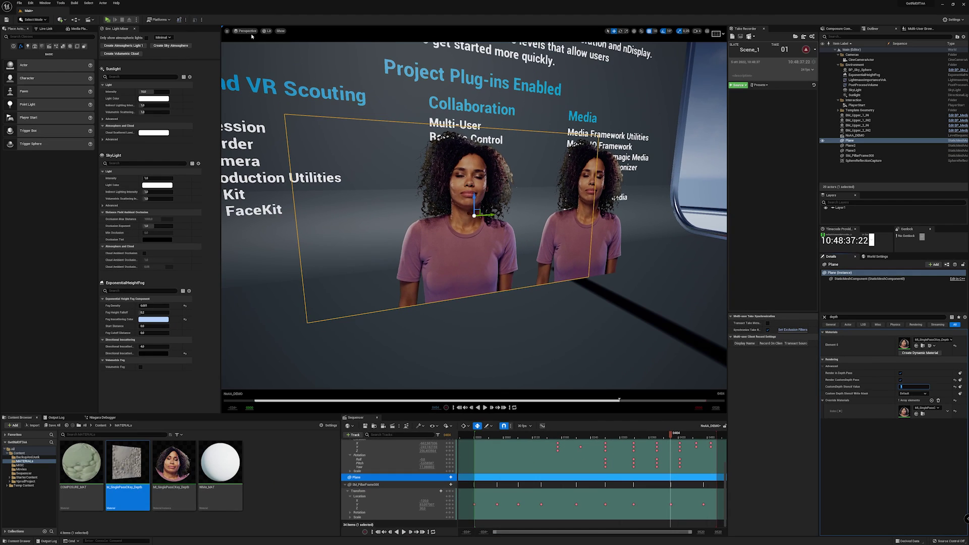
# Switch the viewport to the Custom Stencil buffer visualization.
pyautogui.click(266, 32)
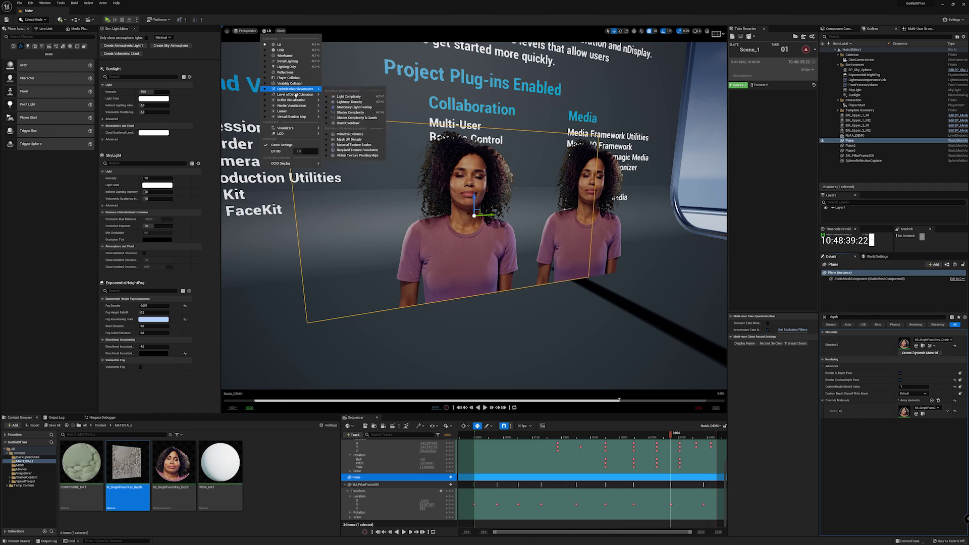
pyautogui.moveTo(298, 101)
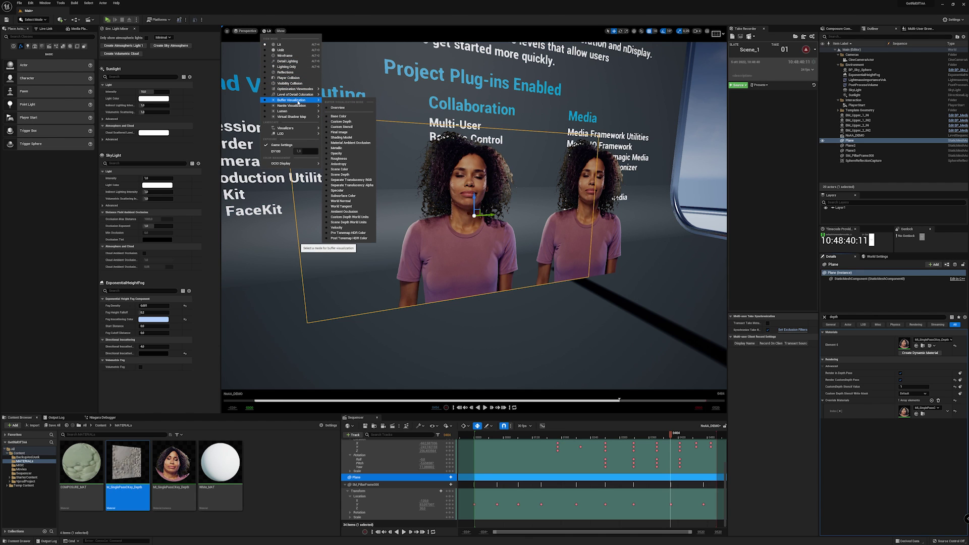
pyautogui.click(341, 127)
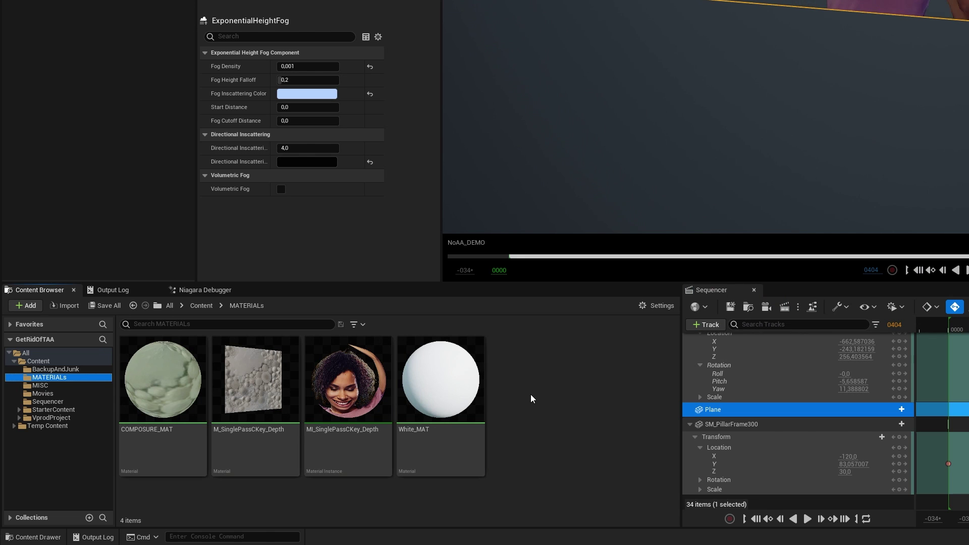
# Create a new material named PP_MAT in the MATERIALs folder and open it.
pyautogui.rightClick(265, 469)
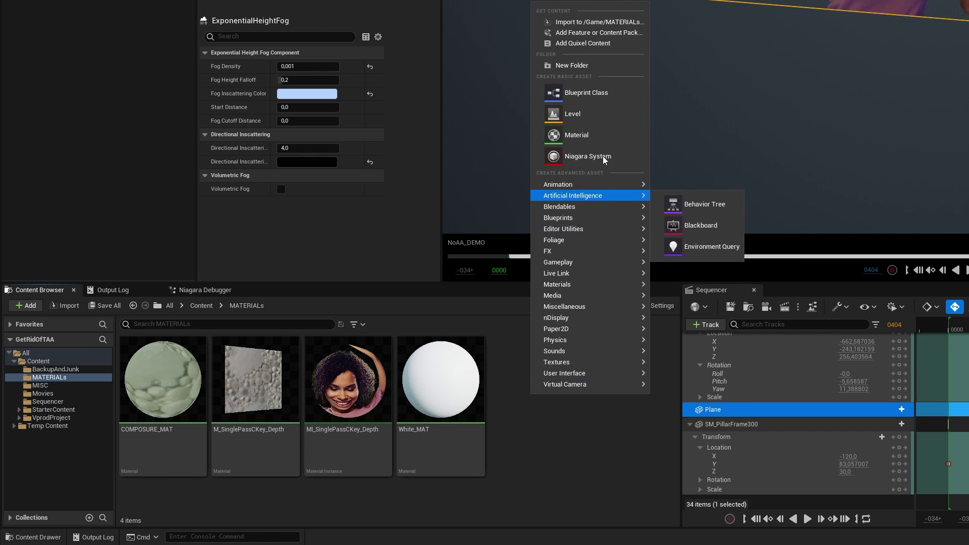
pyautogui.click(600, 133)
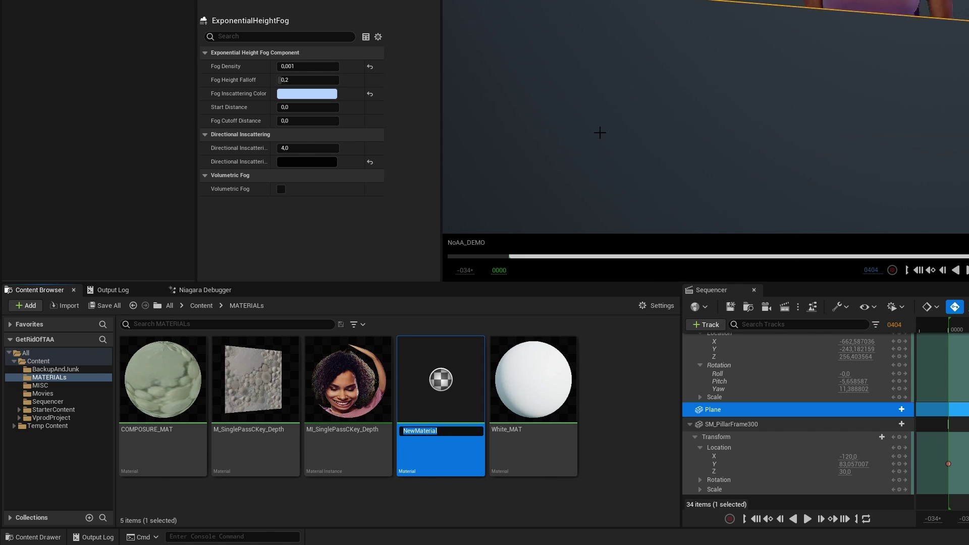
pyautogui.write('PP_MAT')
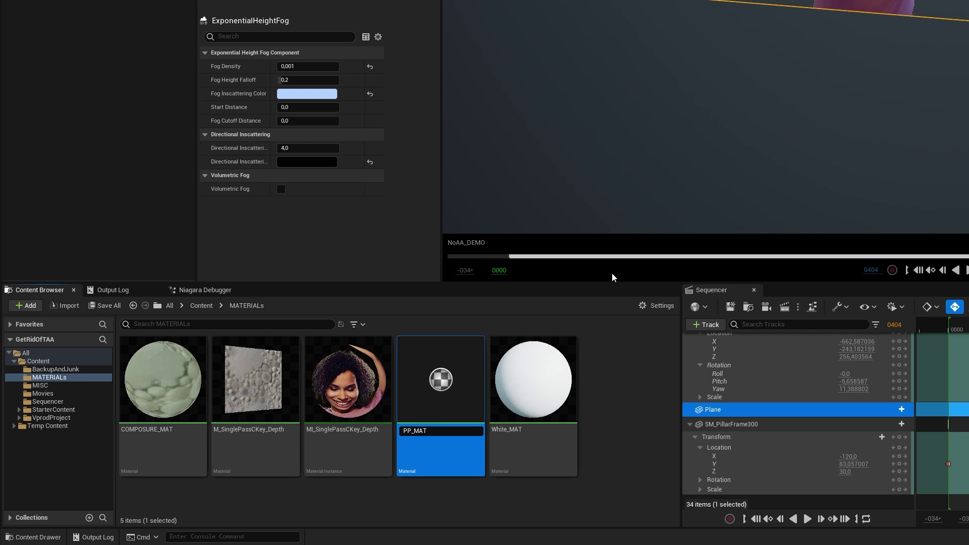
pyautogui.press('Return')
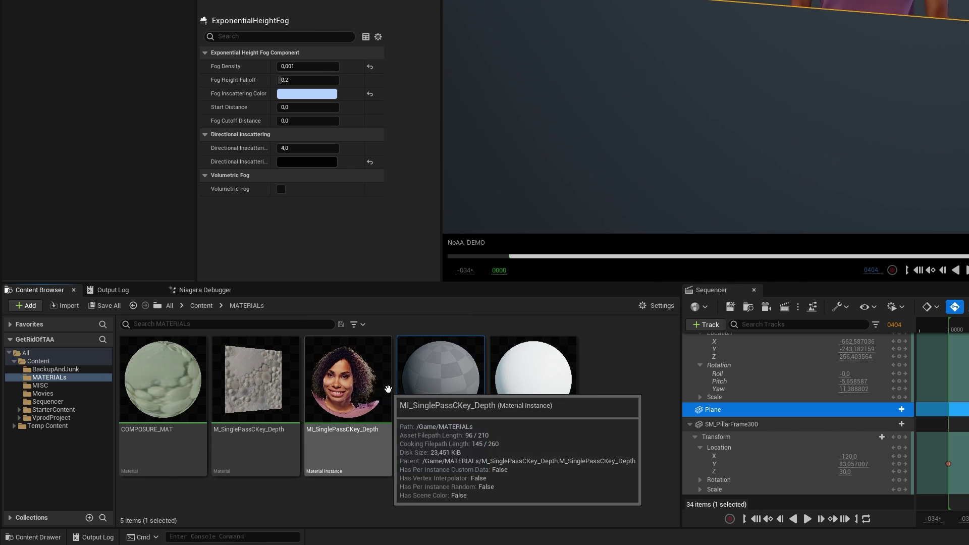
pyautogui.doubleClick(436, 383)
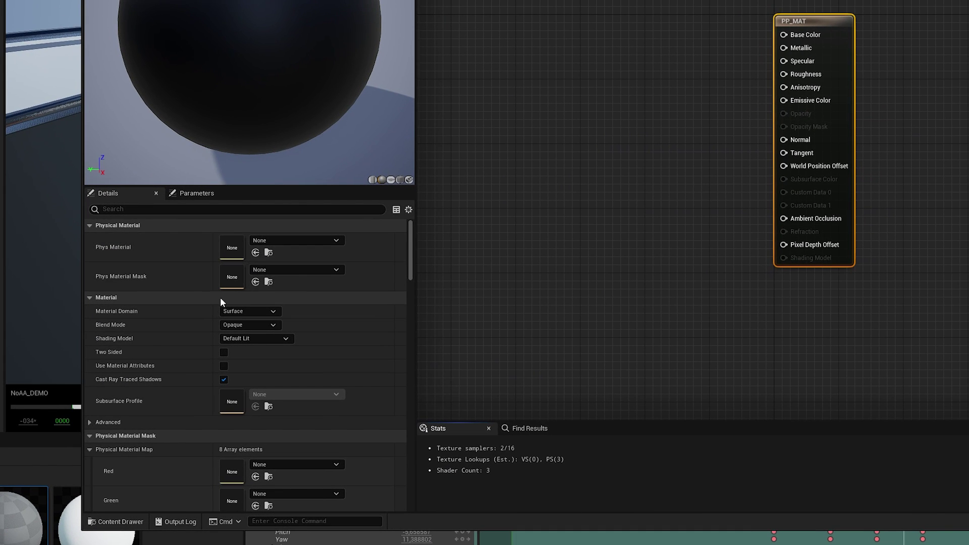
# Set PP_MAT to the Post Process domain, Before Translucency blending, with Output Alpha enabled.
pyautogui.click(264, 310)
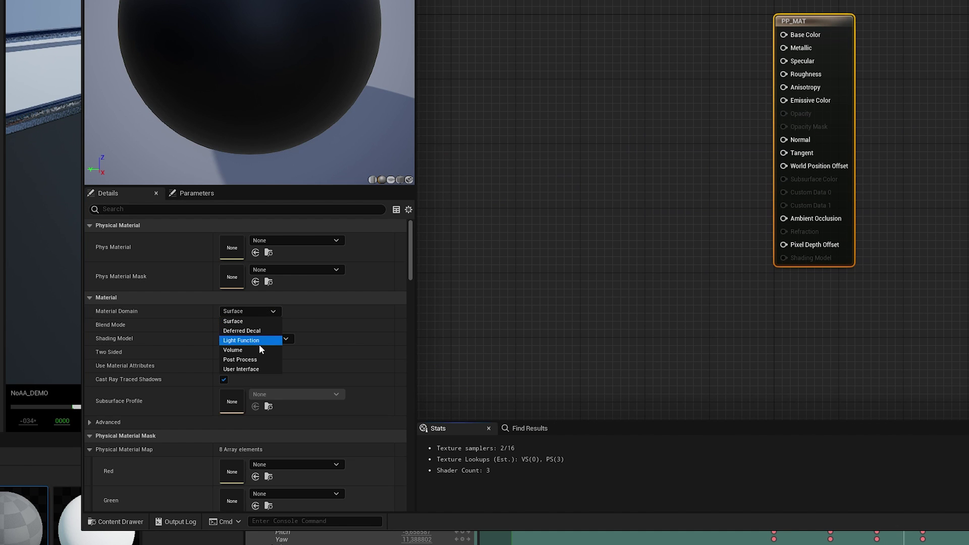
pyautogui.click(259, 358)
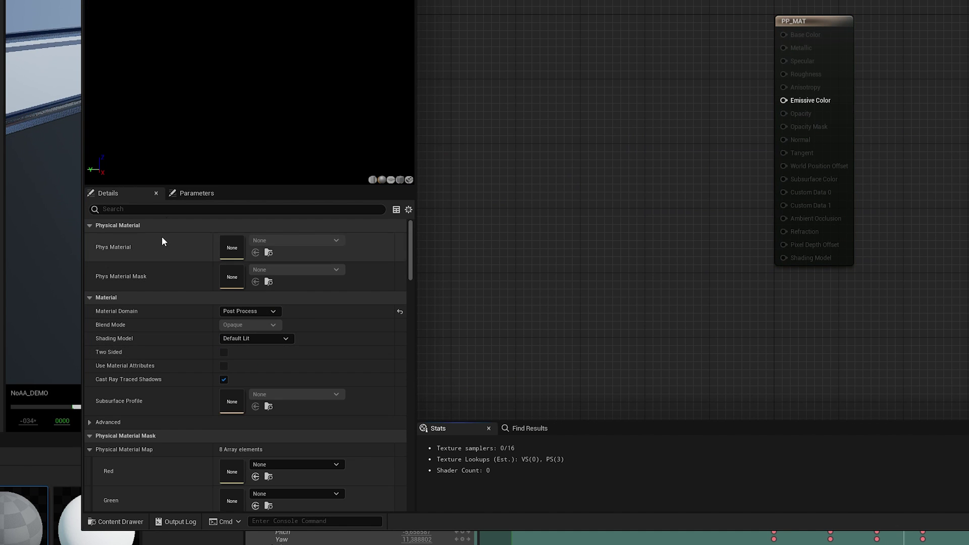
pyautogui.click(170, 210)
pyautogui.write('post proce')
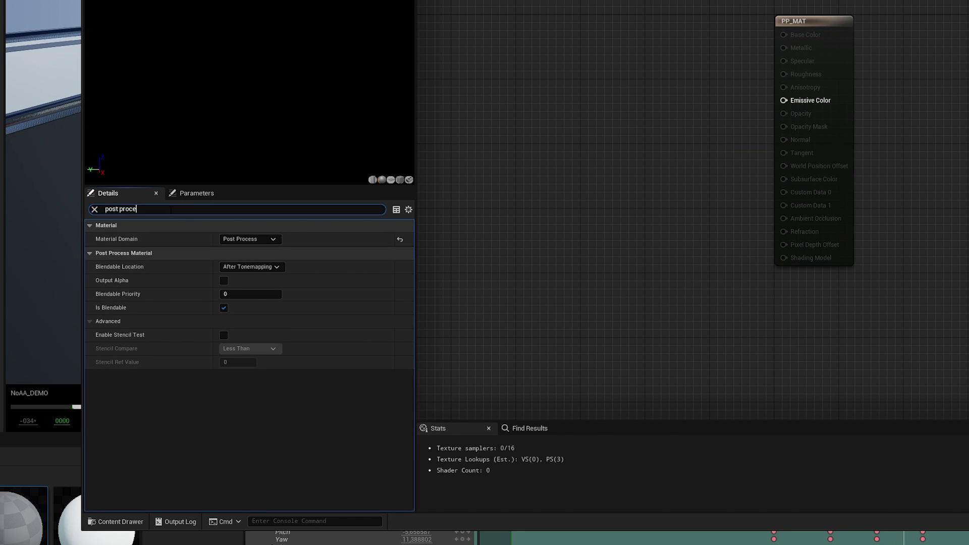
pyautogui.click(251, 266)
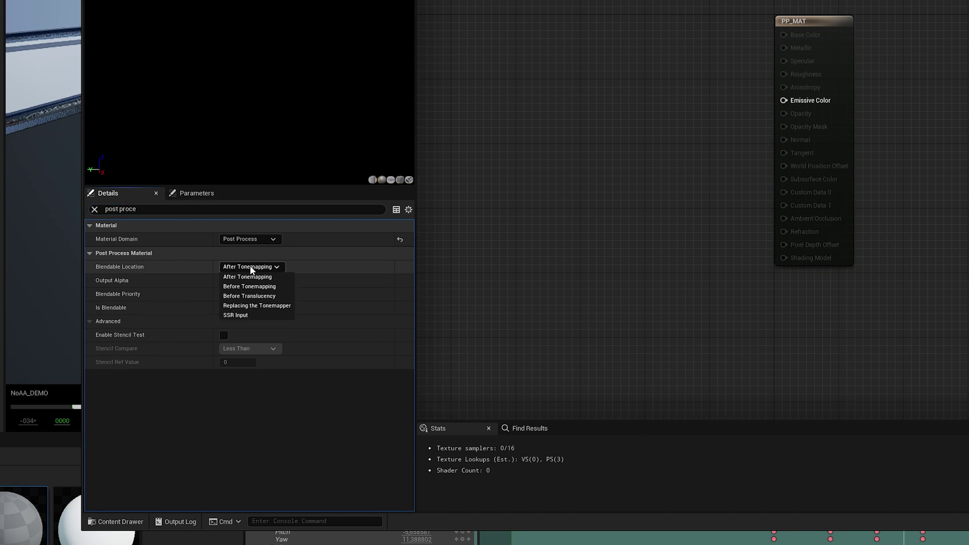
pyautogui.click(250, 296)
pyautogui.click(223, 280)
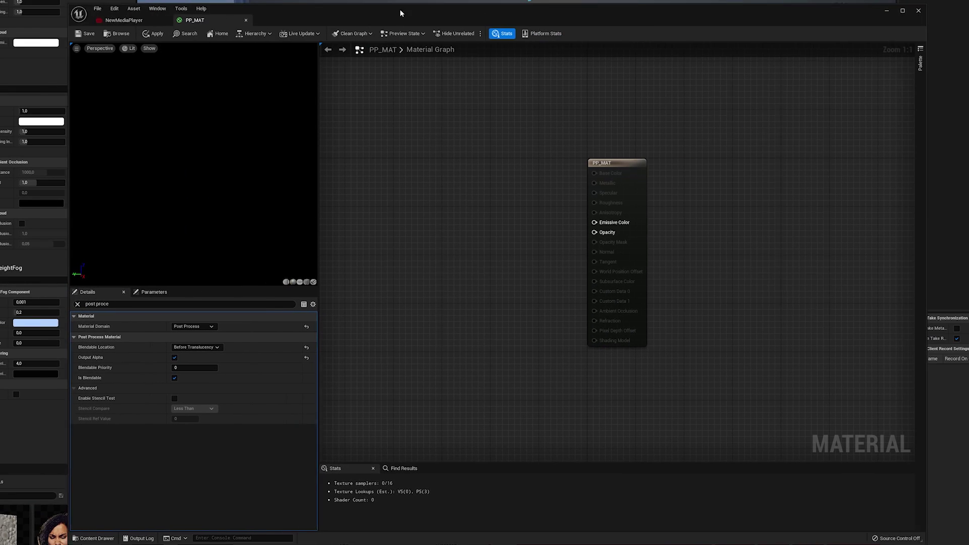
pyautogui.moveTo(400, 12); pyautogui.dragTo(371, 13)
pyautogui.click(577, 165)
# Add a PostProcessInput0 SceneTexture node and wire its Color into Emissive Color.
pyautogui.click(48, 306)
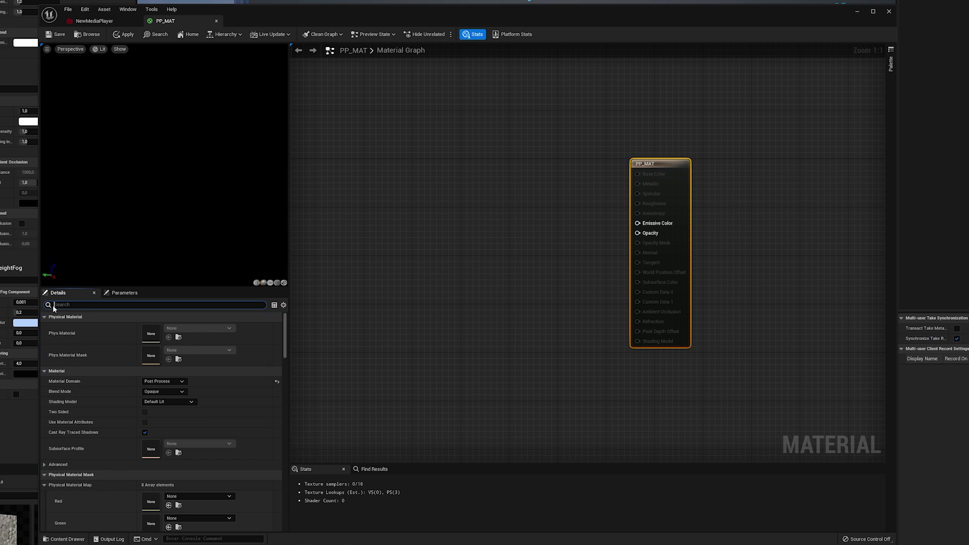
pyautogui.rightClick(376, 189)
pyautogui.write('scene text')
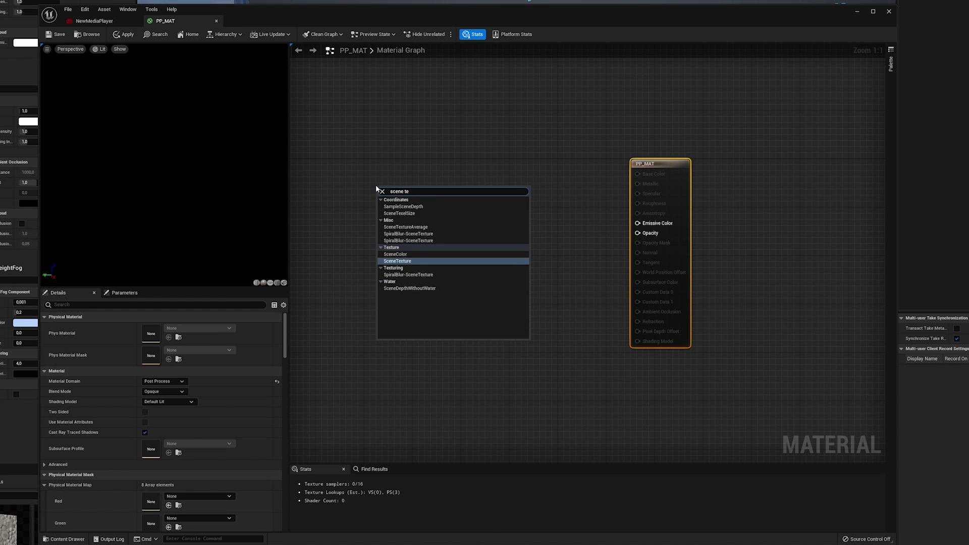
pyautogui.click(423, 242)
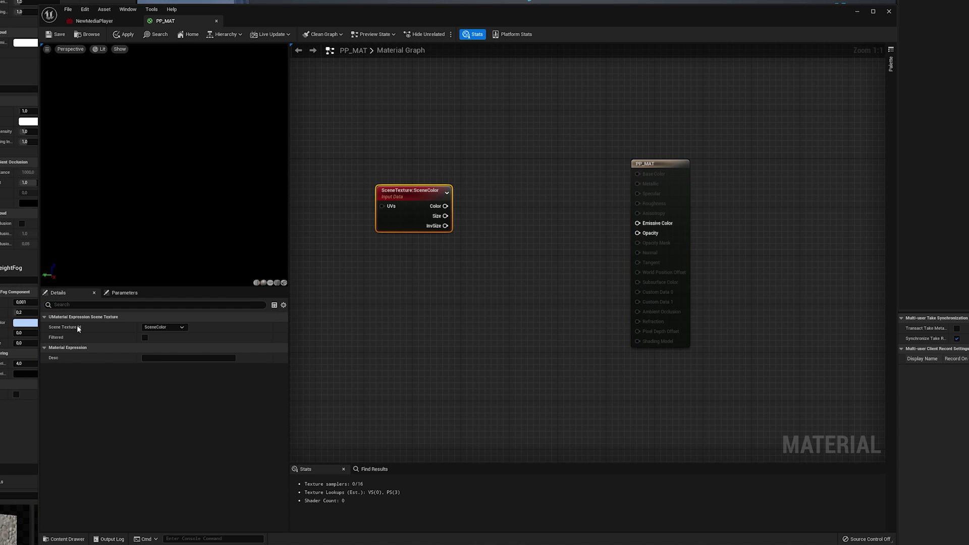
pyautogui.click(164, 327)
pyautogui.click(169, 443)
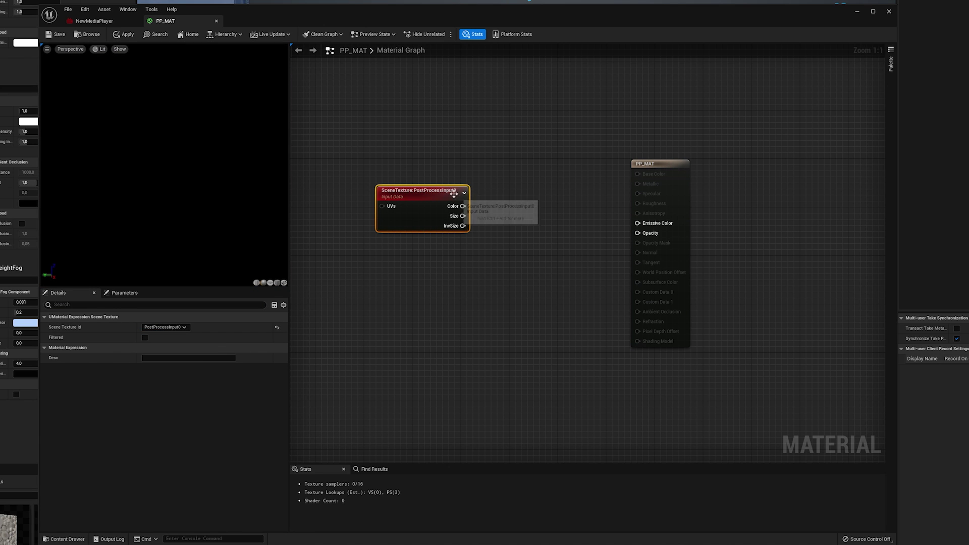
pyautogui.moveTo(463, 206); pyautogui.dragTo(639, 224)
pyautogui.moveTo(409, 191); pyautogui.dragTo(397, 177)
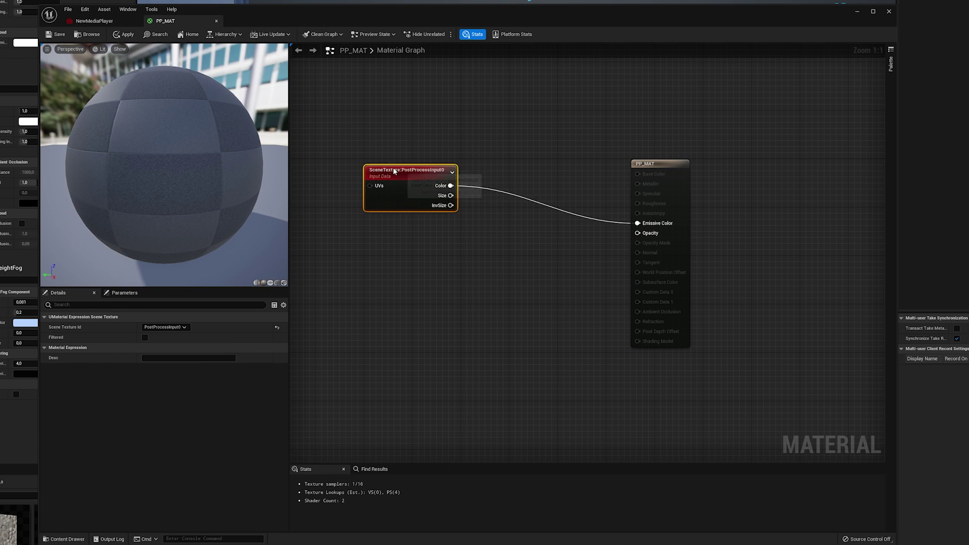
pyautogui.moveTo(546, 158); pyautogui.dragTo(677, 158, button='right')
# Add a second SceneTexture node set to CustomDepth.
pyautogui.rightClick(424, 258)
pyautogui.write('scene textur')
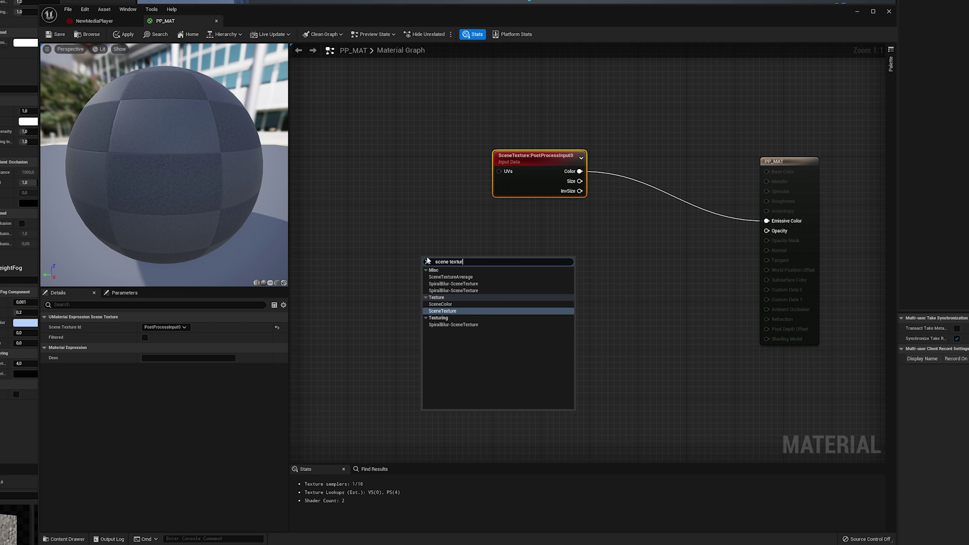
pyautogui.click(465, 311)
pyautogui.moveTo(454, 262); pyautogui.dragTo(404, 241)
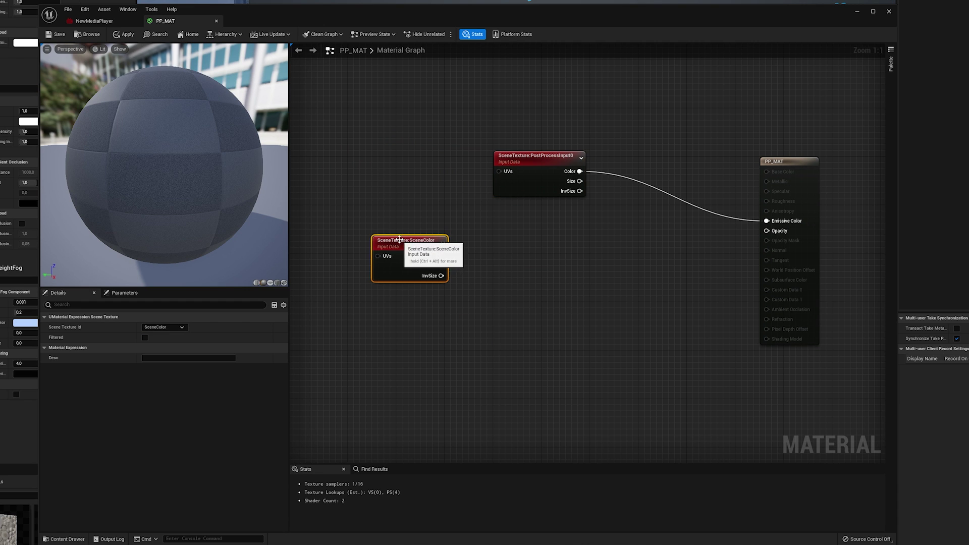
pyautogui.click(164, 327)
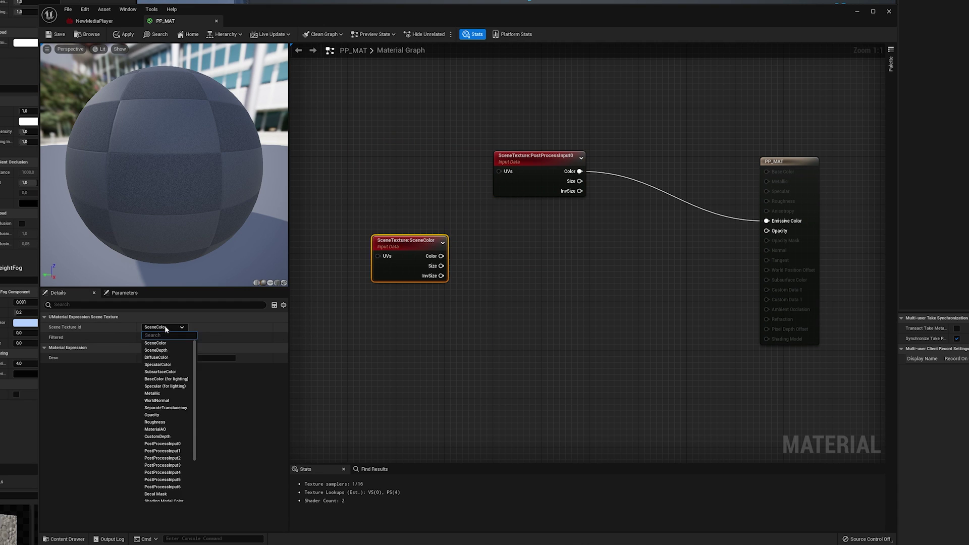
pyautogui.click(167, 438)
pyautogui.moveTo(399, 241); pyautogui.dragTo(381, 223)
pyautogui.click(404, 280)
# Add a third SceneTexture node below it set to SceneDepth.
pyautogui.rightClick(393, 298)
pyautogui.write('scene te')
pyautogui.press('Return')
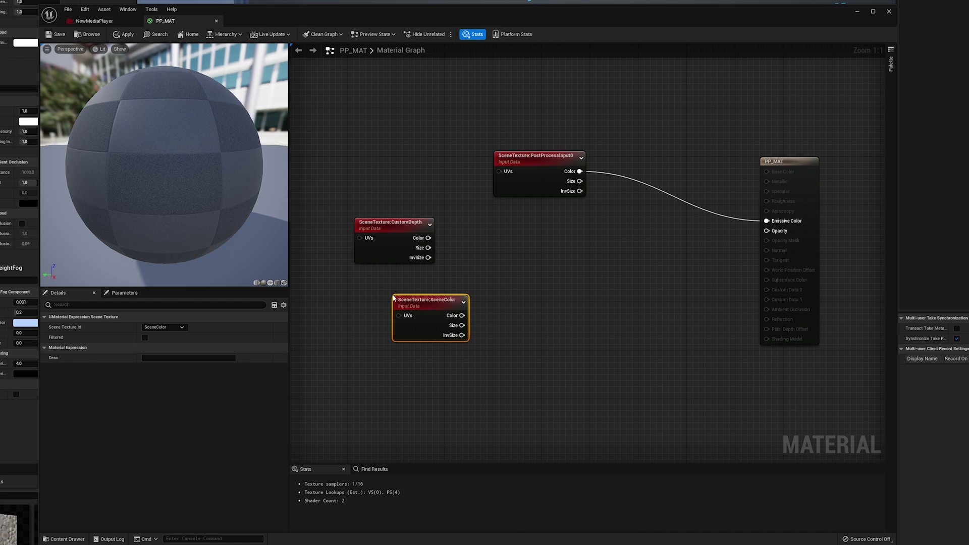
pyautogui.moveTo(423, 302); pyautogui.dragTo(385, 279)
pyautogui.click(164, 327)
pyautogui.scroll(-1, 173, 428)
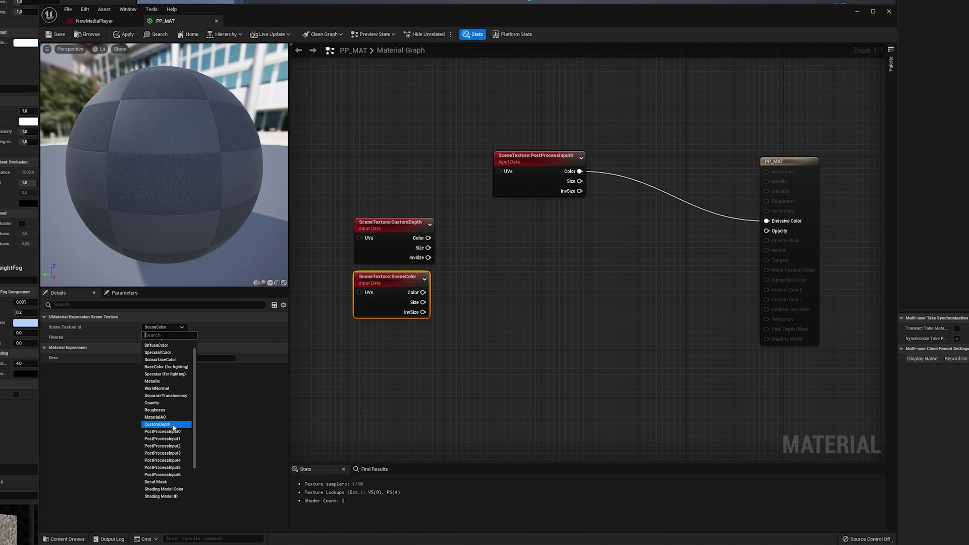
pyautogui.scroll(-2, 173, 427)
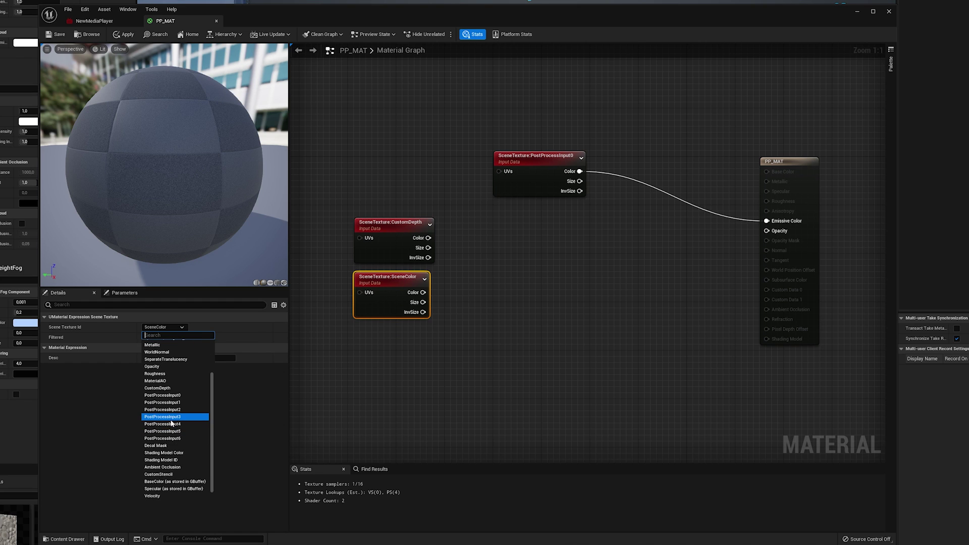
pyautogui.scroll(3, 173, 429)
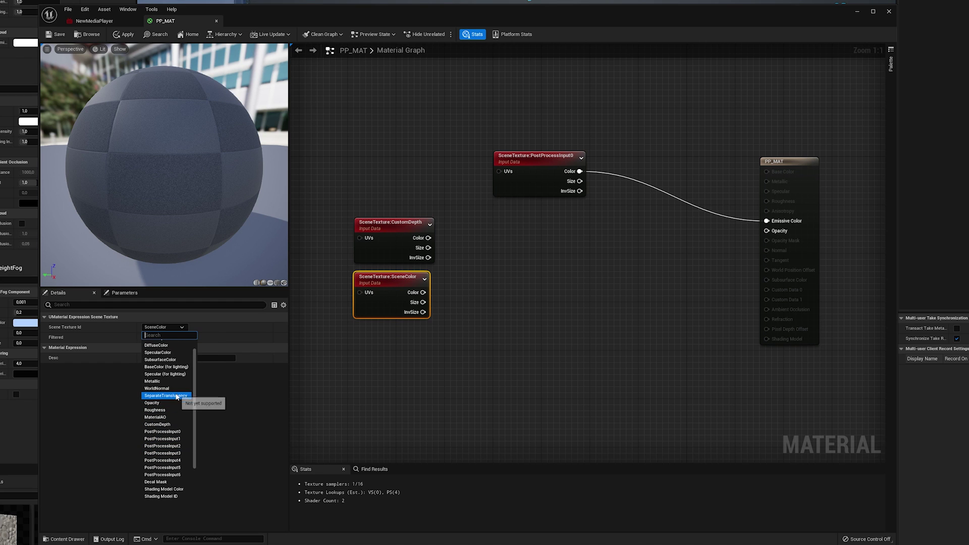
pyautogui.scroll(1, 180, 384)
pyautogui.click(176, 350)
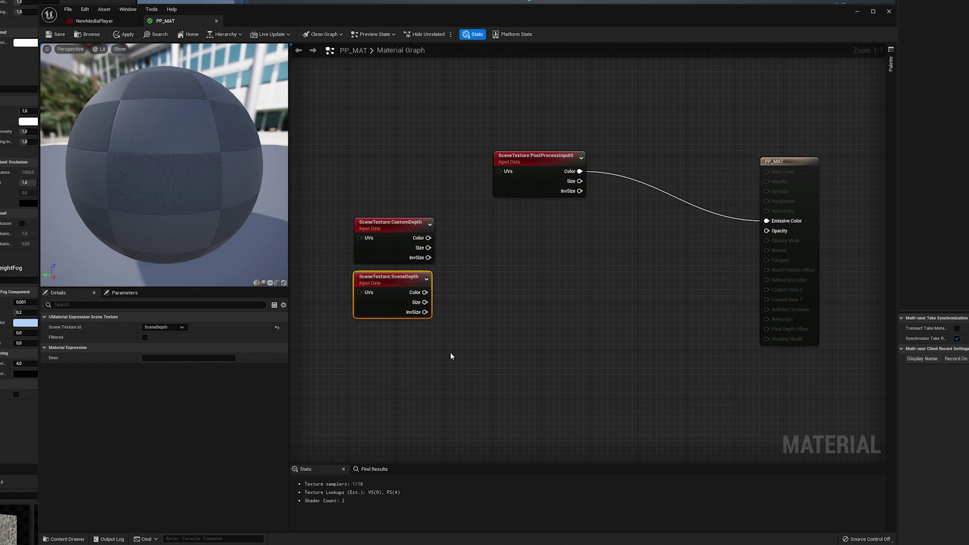
# Subtract SceneDepth from CustomDepth and feed the result into a Clamp node.
pyautogui.moveTo(428, 238); pyautogui.dragTo(481, 271)
pyautogui.write('subtract')
pyautogui.press('Return')
pyautogui.moveTo(425, 293); pyautogui.dragTo(524, 263)
pyautogui.write('clamp')
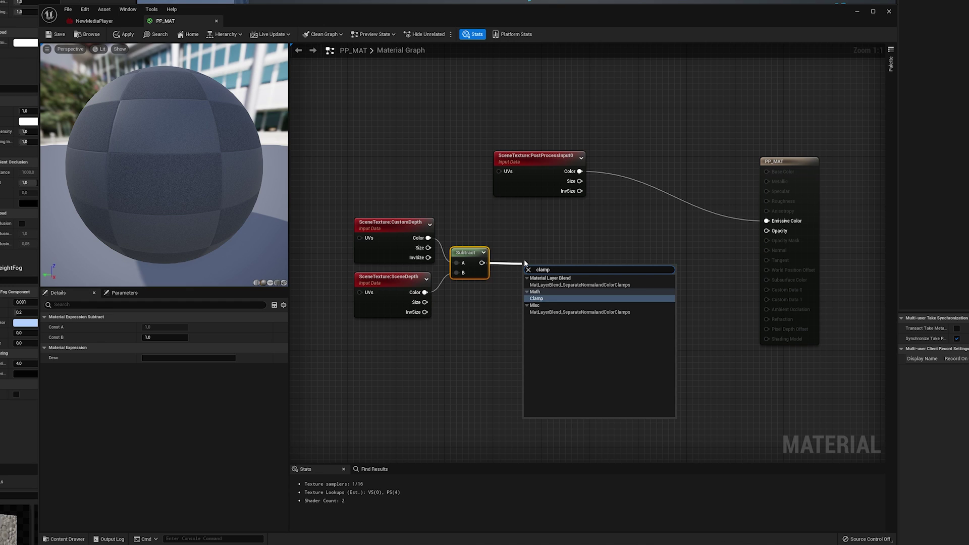
pyautogui.press('Return')
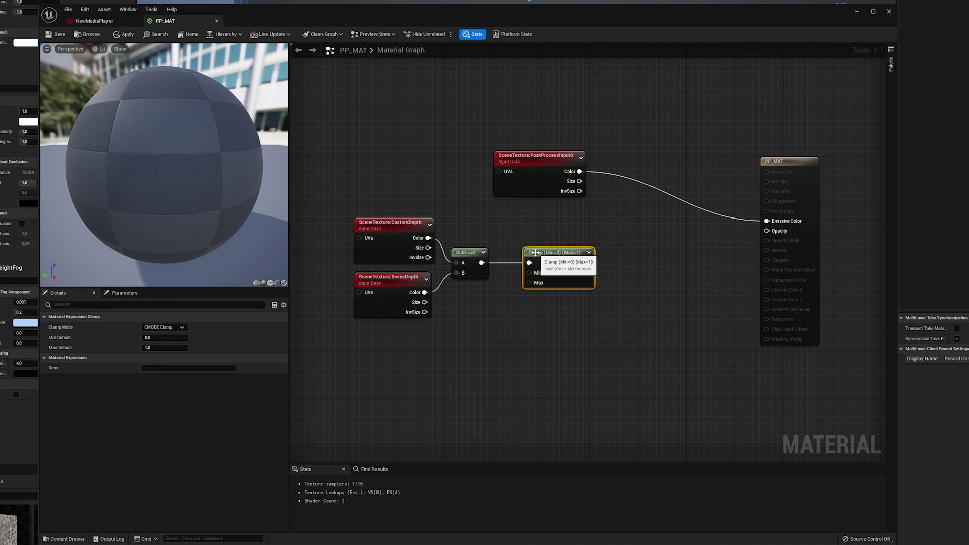
# Add a Component Mask after the Clamp and align the depth chain nodes in a row.
pyautogui.moveTo(588, 262); pyautogui.dragTo(629, 263)
pyautogui.write('component mask')
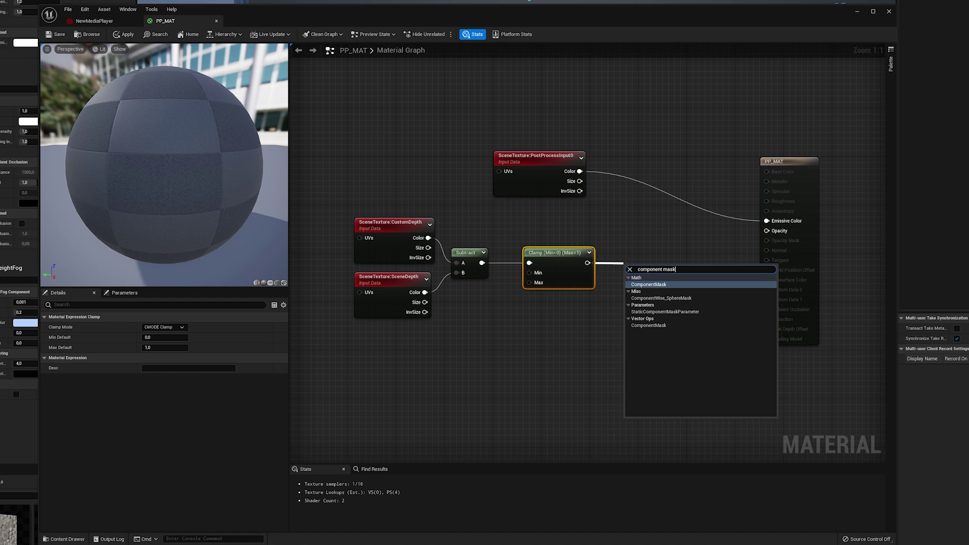
pyautogui.click(655, 284)
pyautogui.moveTo(456, 228); pyautogui.dragTo(641, 288)
pyautogui.press('q')
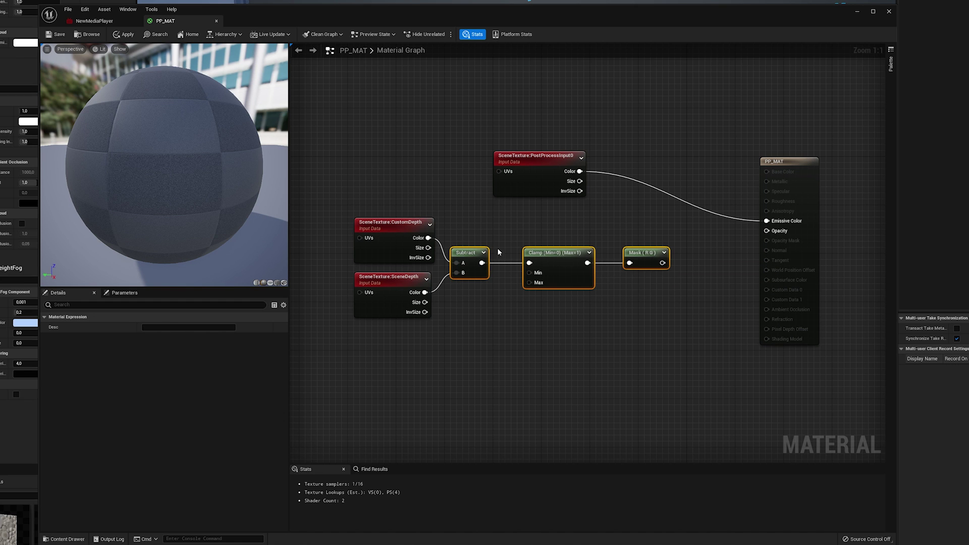
pyautogui.moveTo(336, 204); pyautogui.dragTo(699, 331)
pyautogui.moveTo(556, 252); pyautogui.dragTo(513, 235)
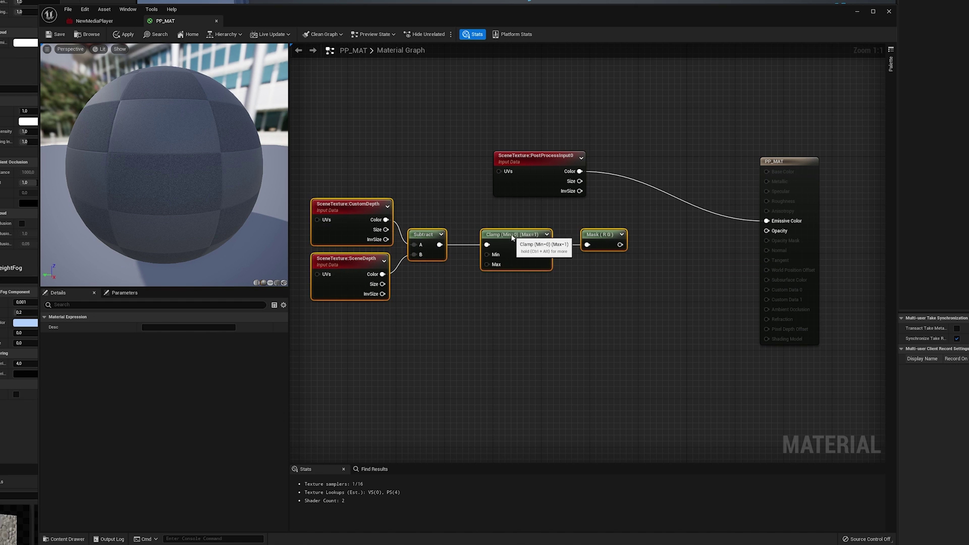
pyautogui.click(428, 322)
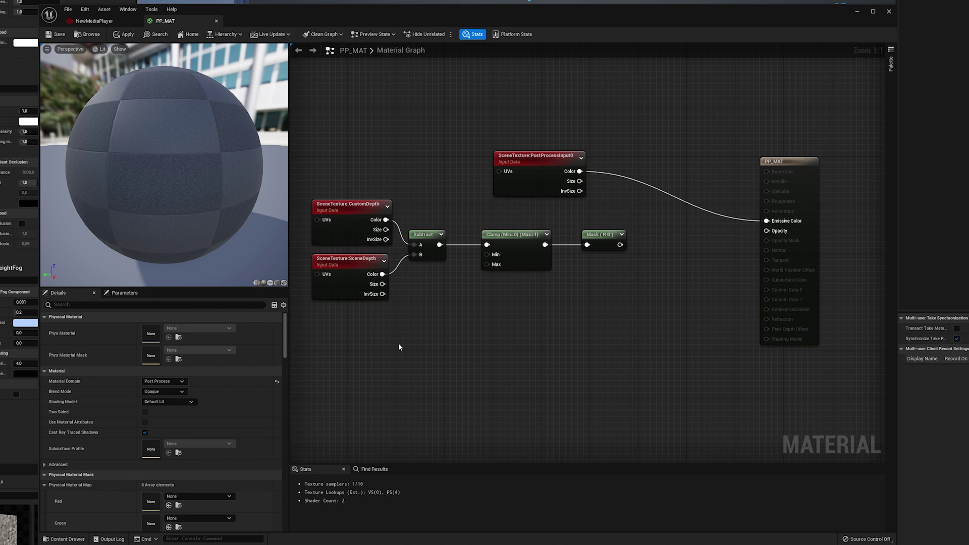
# Add a SceneTexture node set to CustomStencil.
pyautogui.rightClick(401, 346)
pyautogui.write('scene tex')
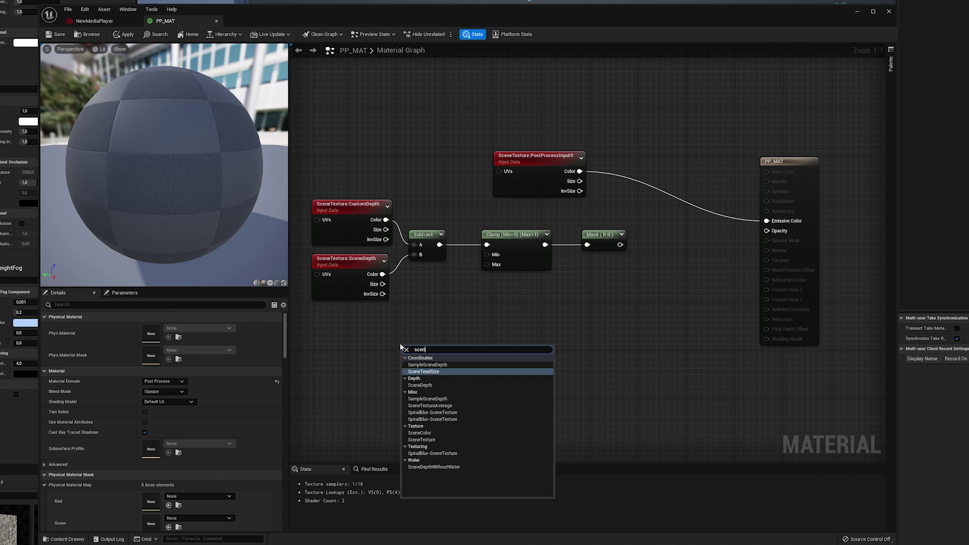
pyautogui.press('Return')
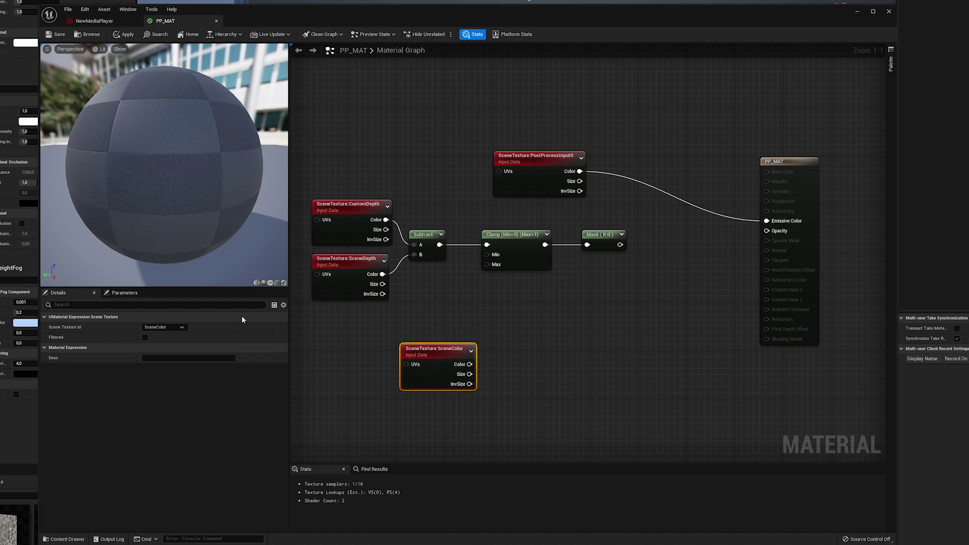
pyautogui.click(171, 328)
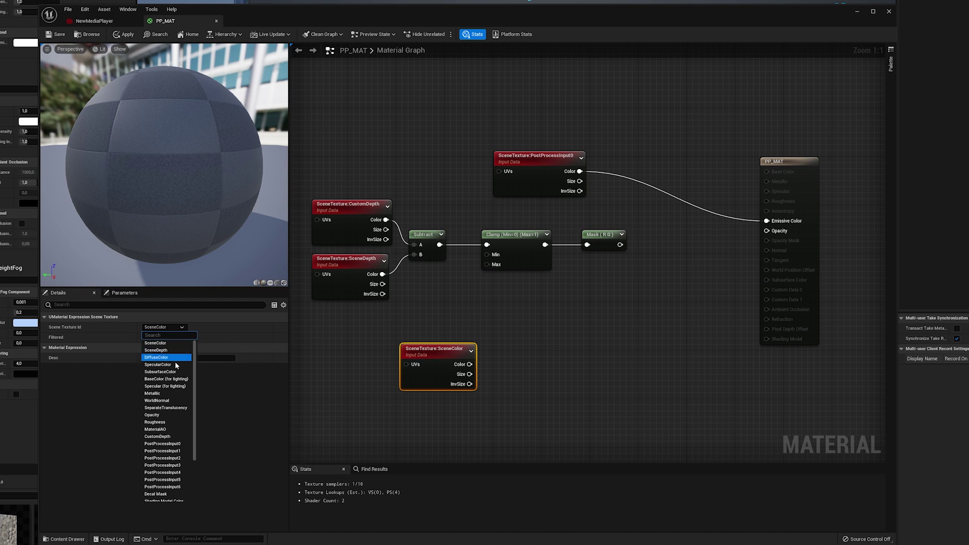
pyautogui.scroll(-3, 175, 373)
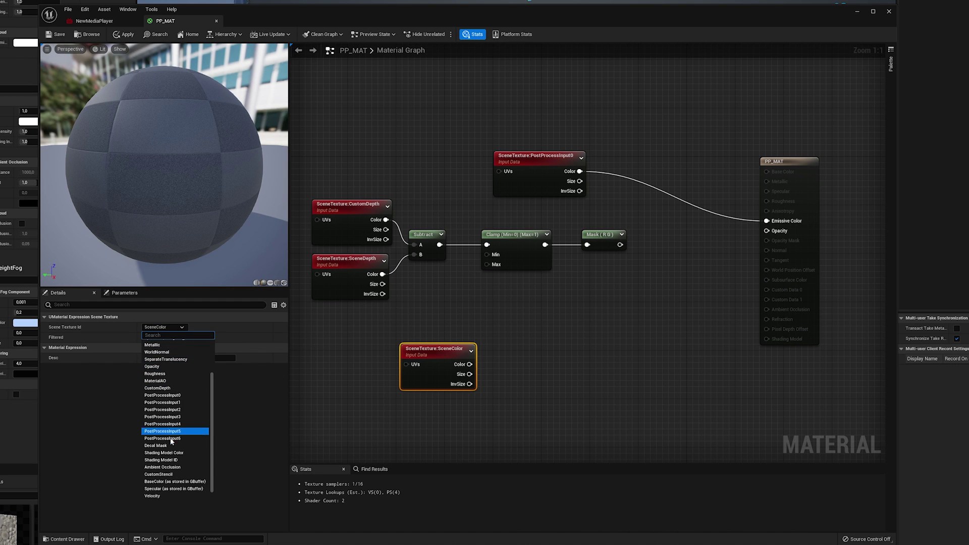
pyautogui.click(172, 477)
pyautogui.moveTo(466, 363)
pyautogui.mouseDown()
pyautogui.moveTo(395, 363)
pyautogui.moveTo(469, 362)
pyautogui.mouseUp()
# Invert CustomStencil with OneMinus and add it to the Mask output via an Add node's B input.
pyautogui.write('onem')
pyautogui.press('Return')
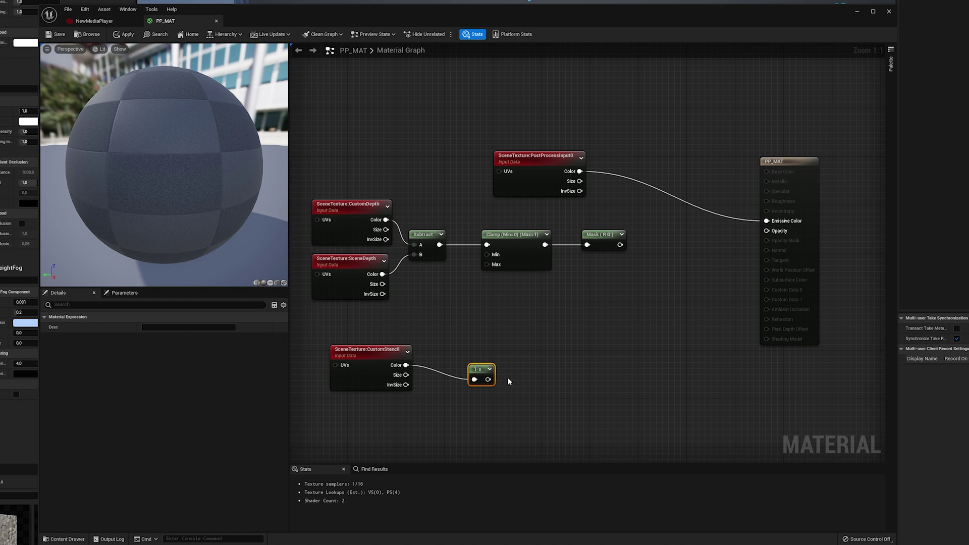
pyautogui.moveTo(619, 246); pyautogui.dragTo(643, 278)
pyautogui.write('add')
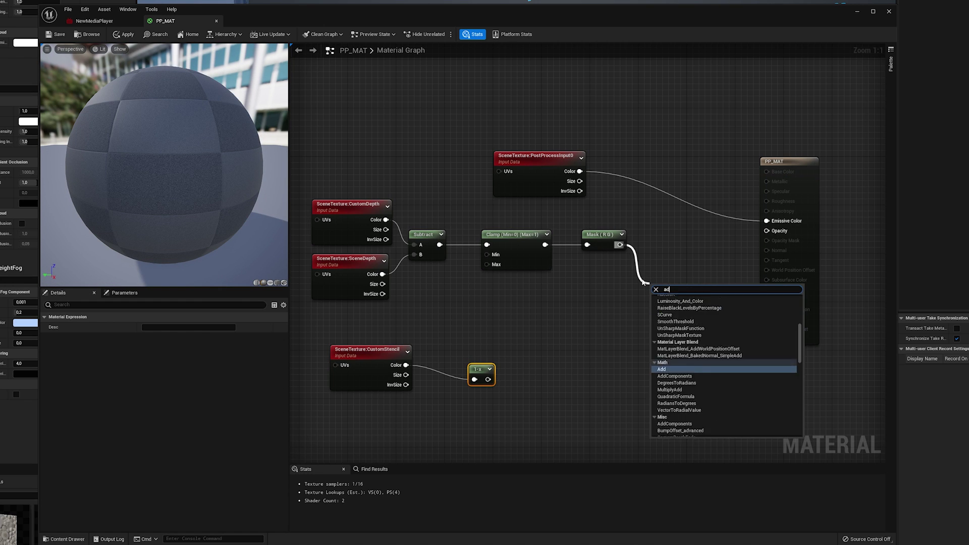
pyautogui.press('Return')
pyautogui.moveTo(492, 377); pyautogui.dragTo(656, 308)
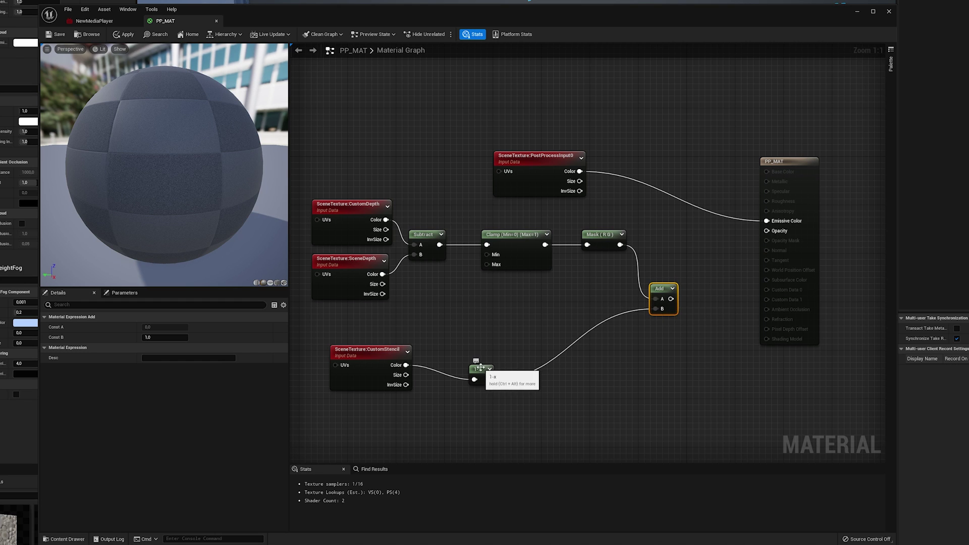
pyautogui.moveTo(479, 367); pyautogui.dragTo(552, 336)
pyautogui.moveTo(373, 352); pyautogui.dragTo(475, 333)
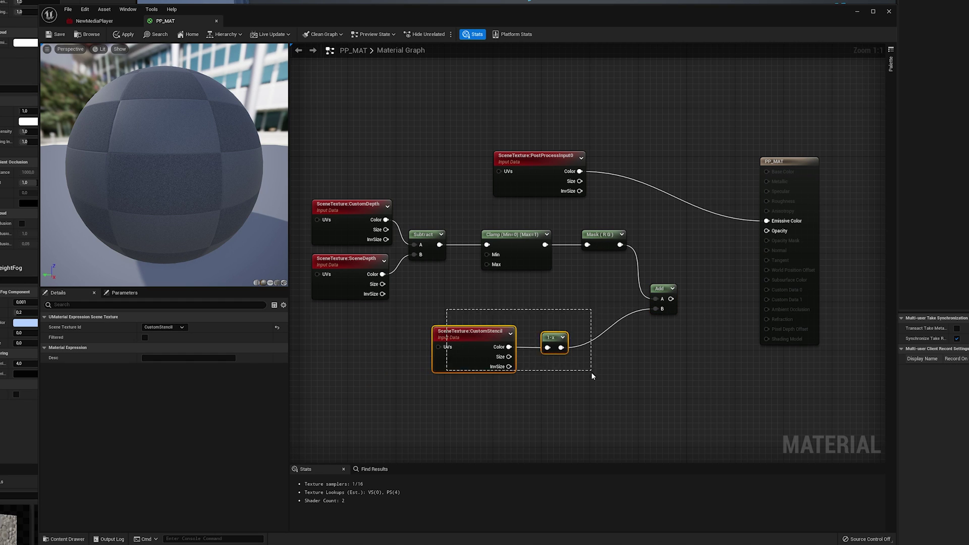
pyautogui.moveTo(589, 372); pyautogui.dragTo(585, 371)
pyautogui.moveTo(295, 226); pyautogui.dragTo(655, 379)
pyautogui.moveTo(663, 293); pyautogui.dragTo(646, 306)
# Pass the Add result through Clamp and OneMinus, wiring the 1-x output into Opacity.
pyautogui.click(571, 392)
pyautogui.write('clamp')
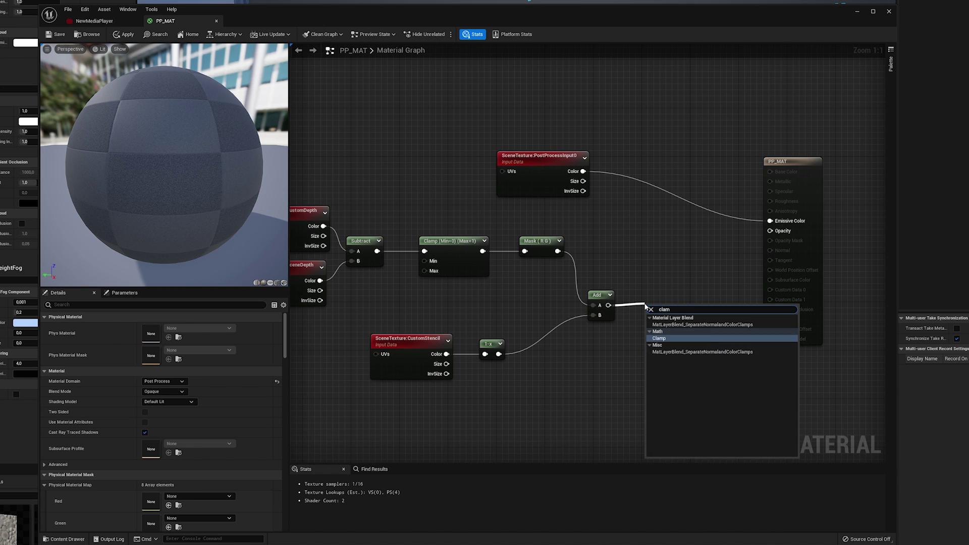
pyautogui.press('Return')
pyautogui.scroll(-3, 540, 311)
pyautogui.moveTo(323, 238); pyautogui.dragTo(600, 368)
pyautogui.moveTo(619, 311)
pyautogui.mouseDown()
pyautogui.moveTo(588, 306)
pyautogui.moveTo(638, 316)
pyautogui.moveTo(630, 304)
pyautogui.mouseUp()
pyautogui.click(569, 296)
pyautogui.scroll(3, 581, 308)
pyautogui.write('minus')
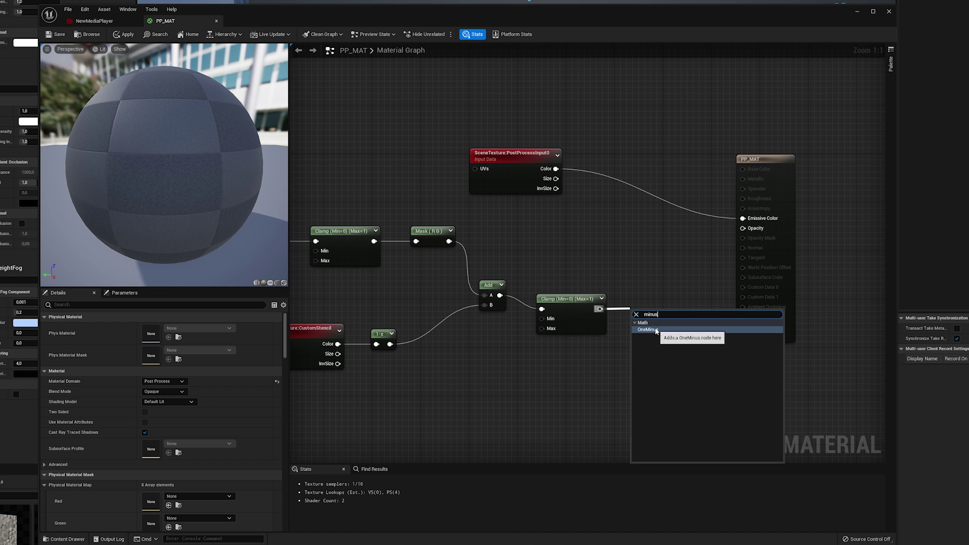
pyautogui.click(648, 329)
pyautogui.moveTo(648, 323); pyautogui.dragTo(743, 229)
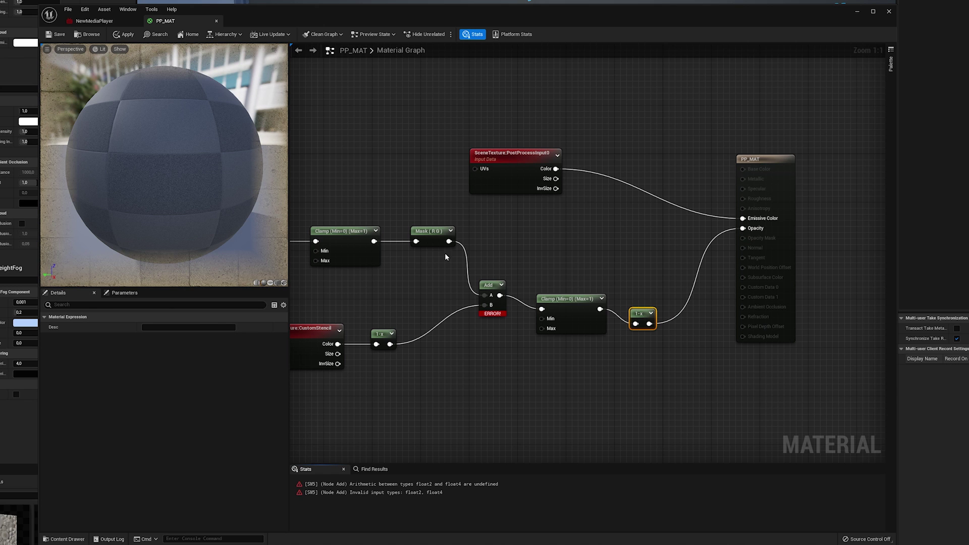
# Uncheck the G channel on the Component Mask so it outputs only R.
pyautogui.click(425, 232)
pyautogui.click(145, 337)
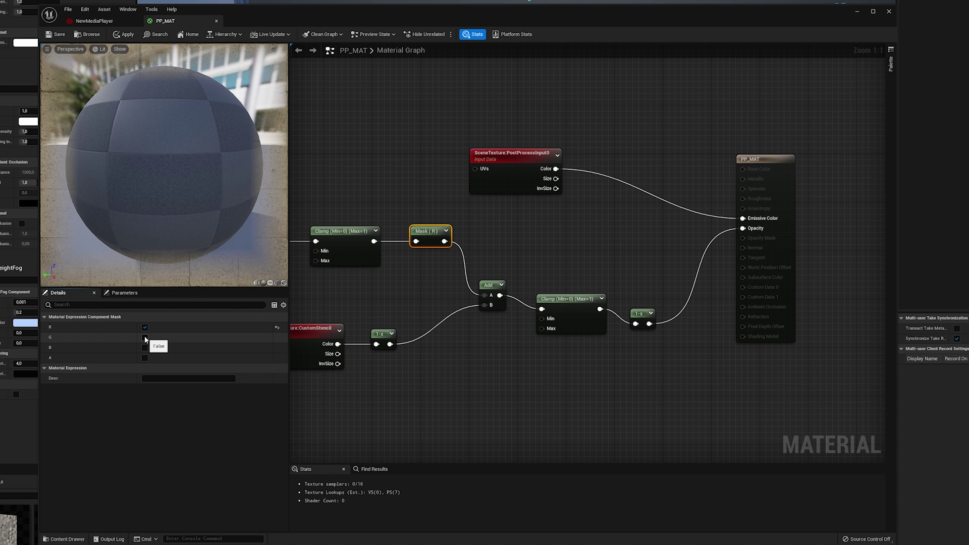
pyautogui.scroll(-2, 549, 263)
pyautogui.moveTo(548, 262); pyautogui.dragTo(624, 264, button='right')
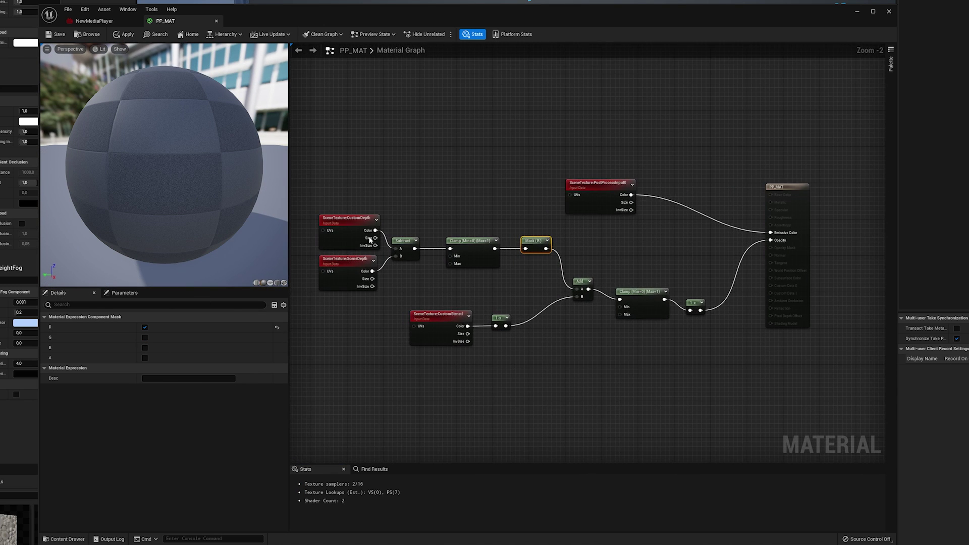
pyautogui.moveTo(555, 278); pyautogui.dragTo(712, 328)
# Add an Asset reference element to the PostProcessVolume's Post Process Materials and assign PP_MAT.
pyautogui.press('q')
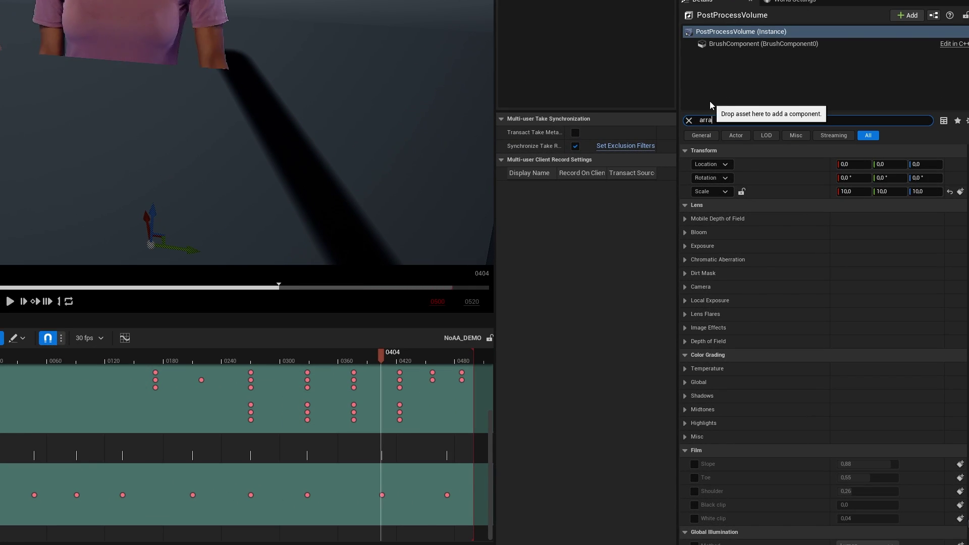
pyautogui.write('array')
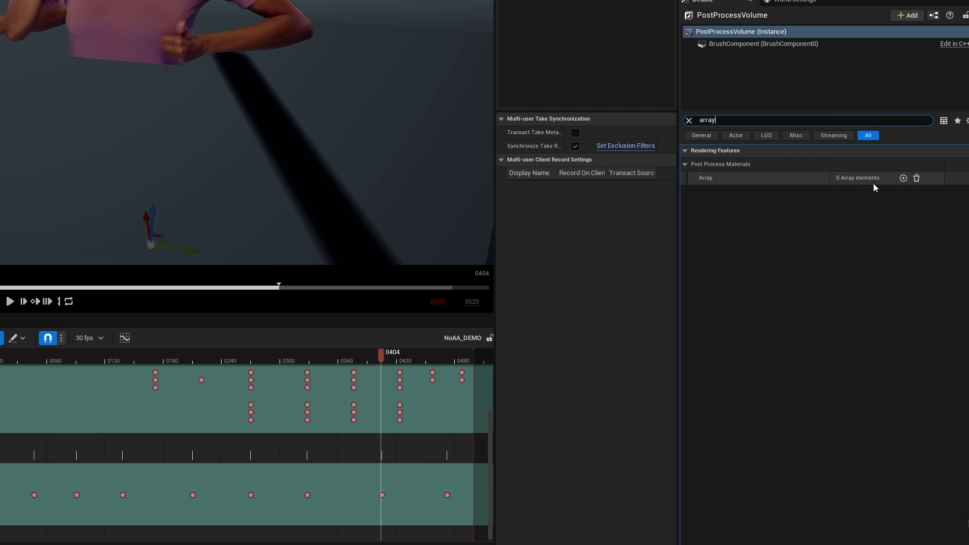
pyautogui.click(904, 178)
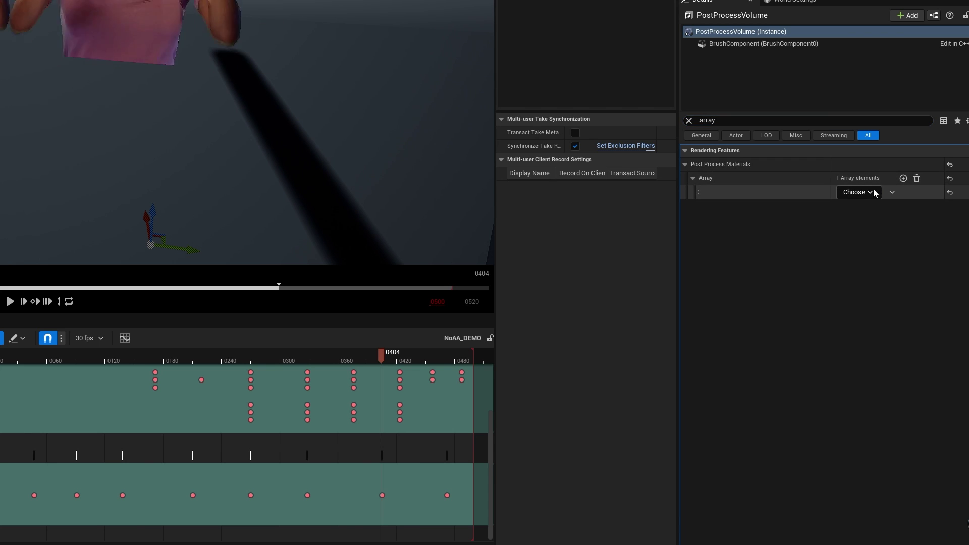
pyautogui.click(871, 193)
pyautogui.click(875, 210)
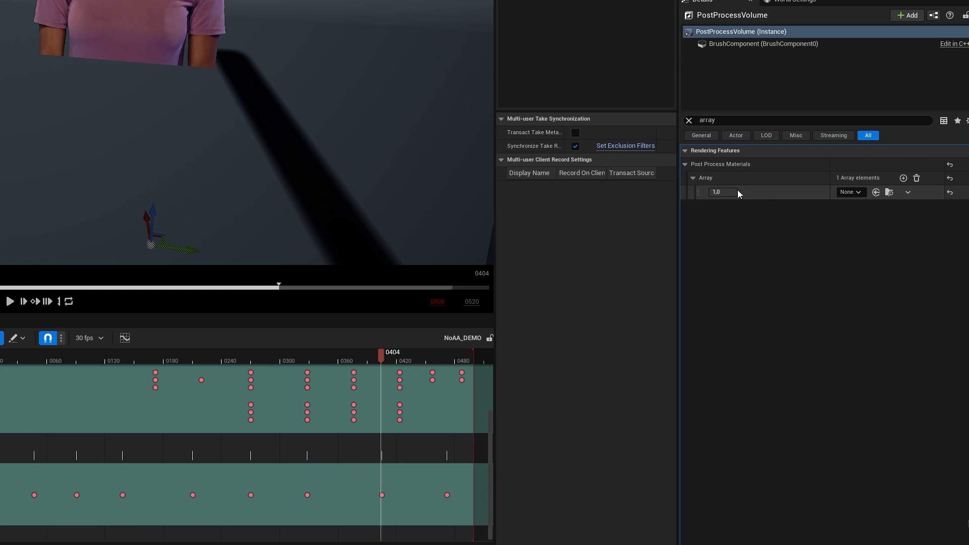
pyautogui.moveTo(686, 283); pyautogui.dragTo(855, 193)
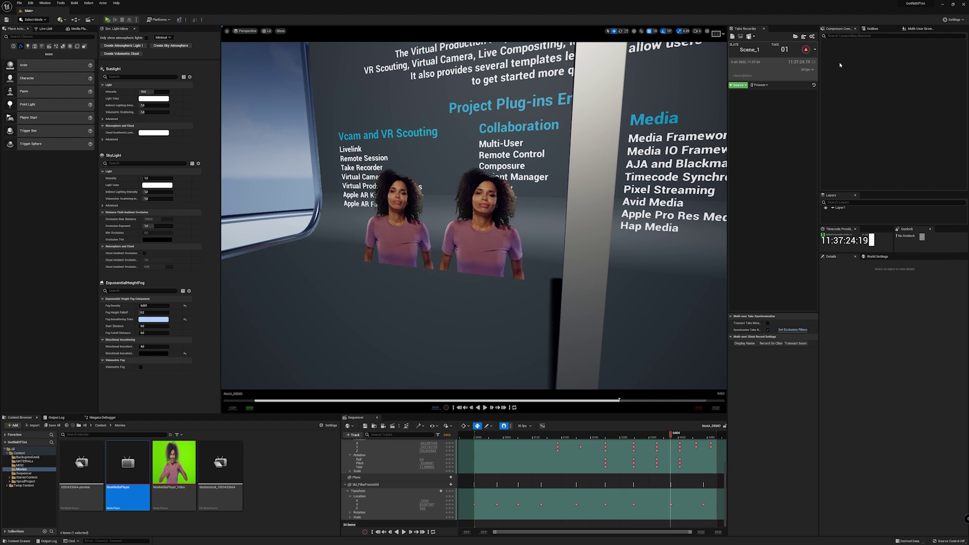
# Create the empty comp shot 0010_comp and add a CG layer element, cg_element1.
pyautogui.rightClick(843, 69)
pyautogui.click(853, 75)
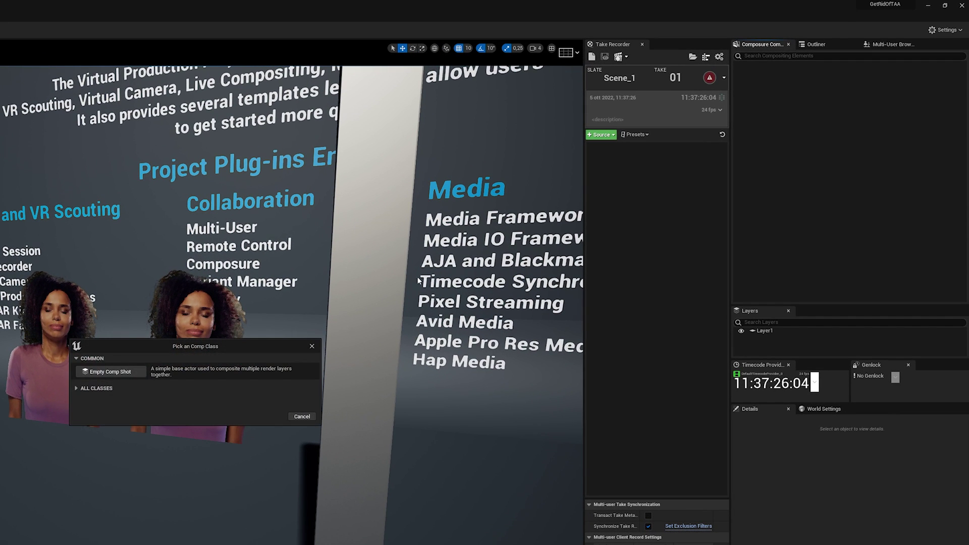
pyautogui.click(108, 372)
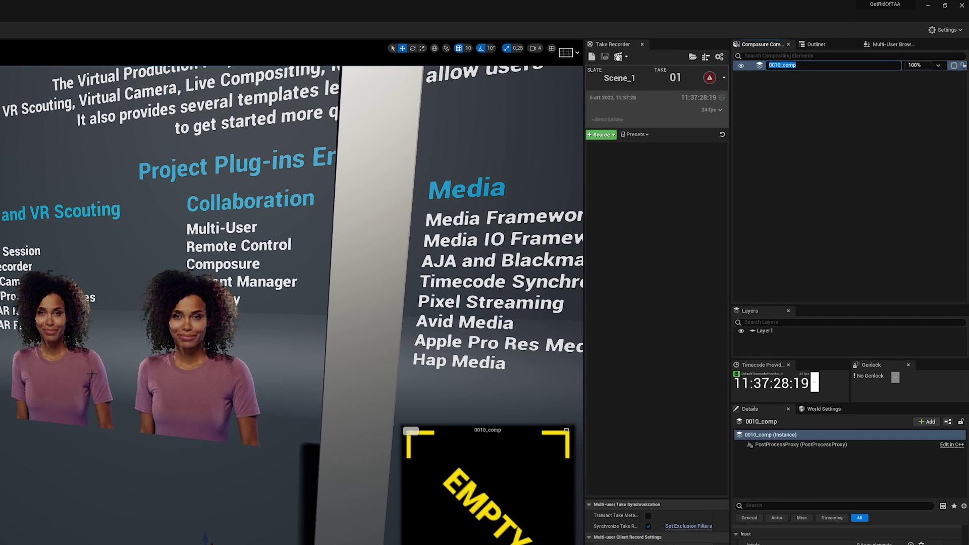
pyautogui.rightClick(763, 66)
pyautogui.click(790, 99)
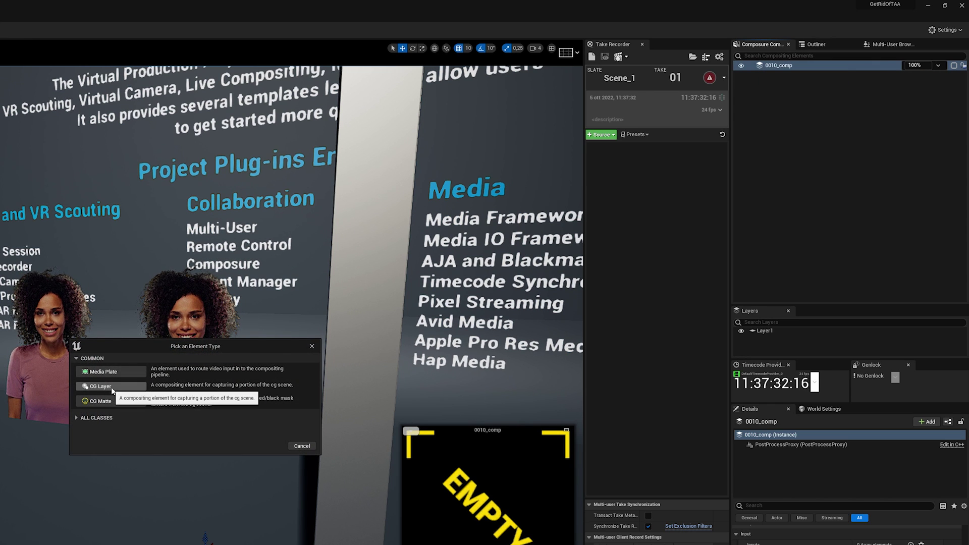
pyautogui.click(112, 387)
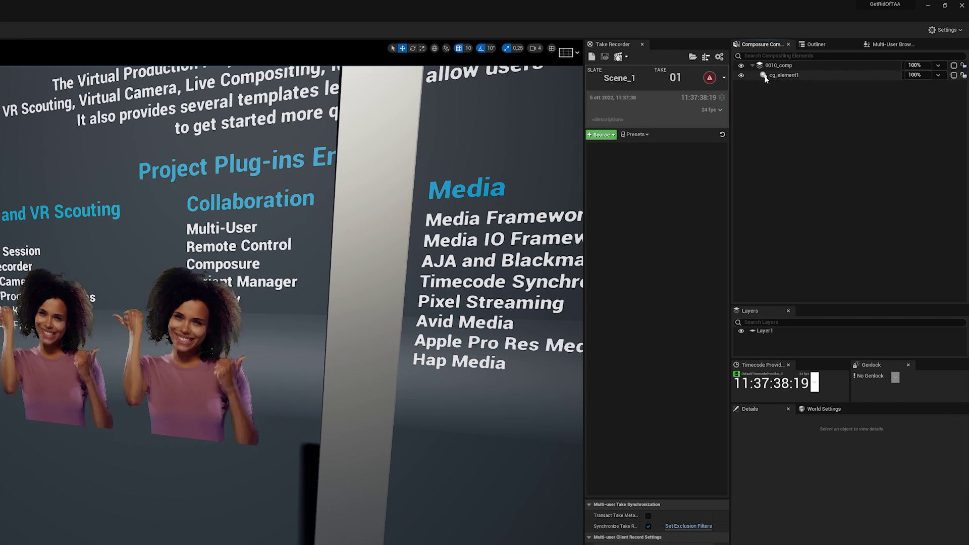
# Add a second CG layer to 0010_comp and name it cg_element_Clean.
pyautogui.rightClick(771, 69)
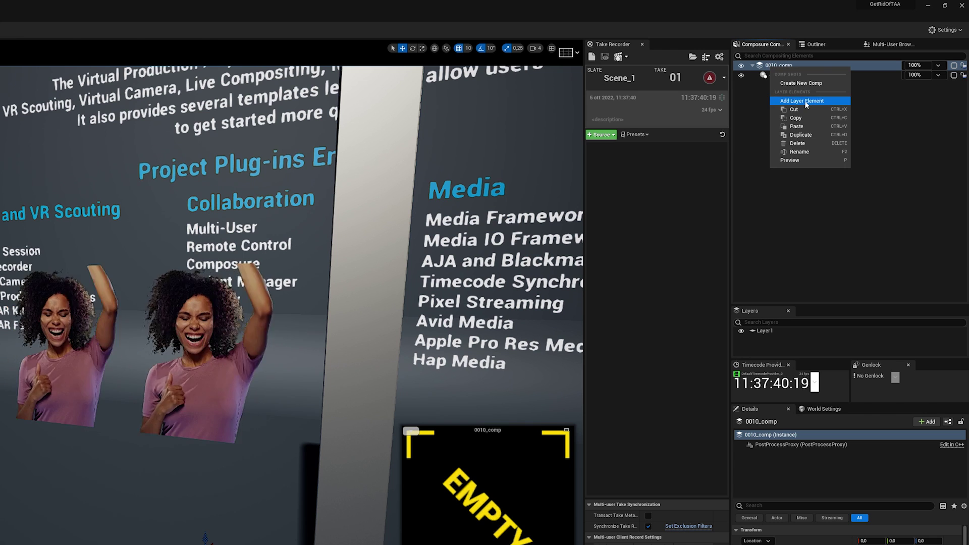
pyautogui.click(806, 102)
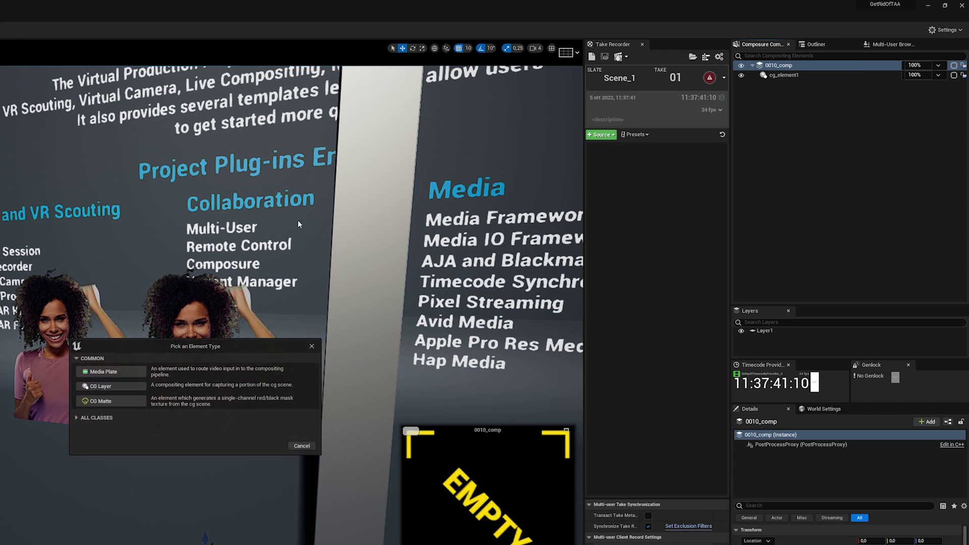
pyautogui.click(112, 387)
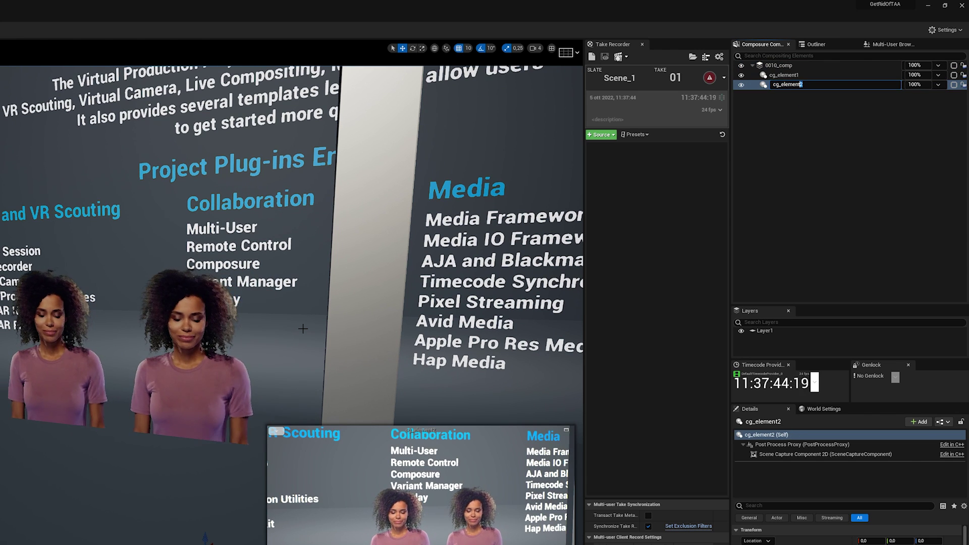
pyautogui.write('_Cl')
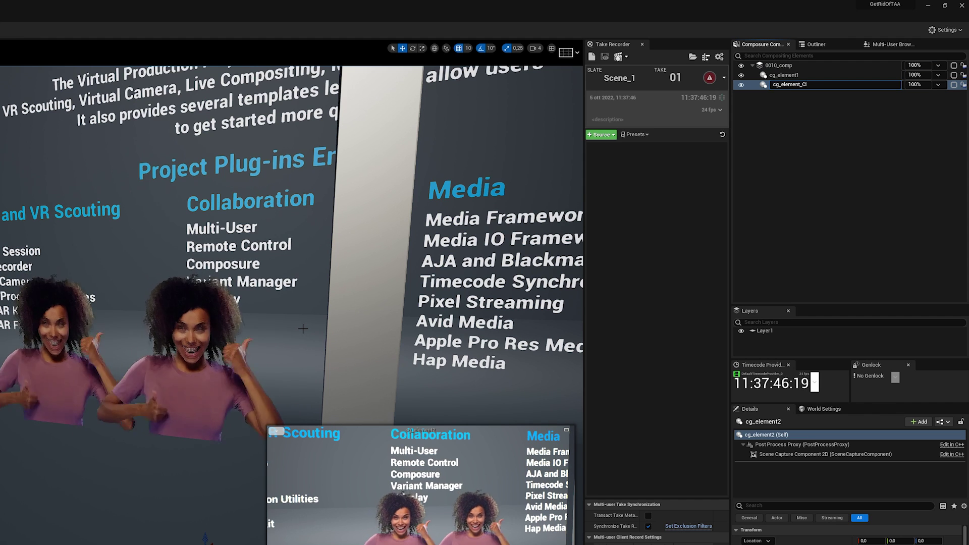
pyautogui.write('ean')
pyautogui.press('Return')
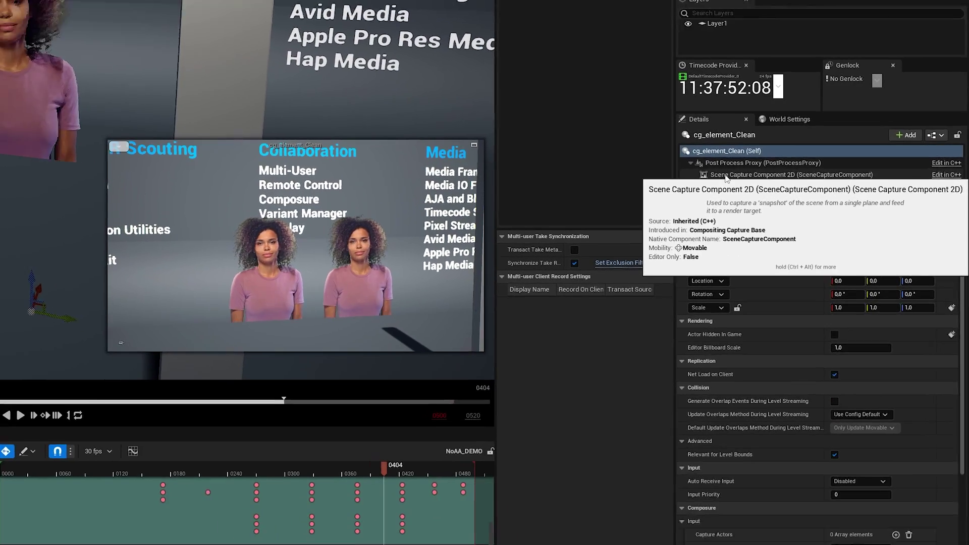
# Set the Scene Capture Component 2D's Capture Source to SceneColor (HDR) in RGB, 0 in A.
pyautogui.click(771, 455)
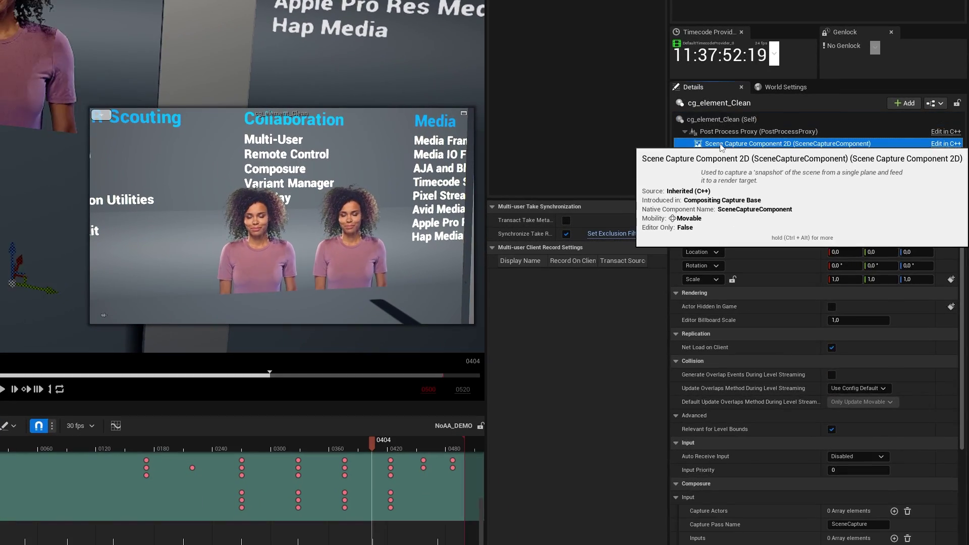
pyautogui.scroll(-4, 806, 399)
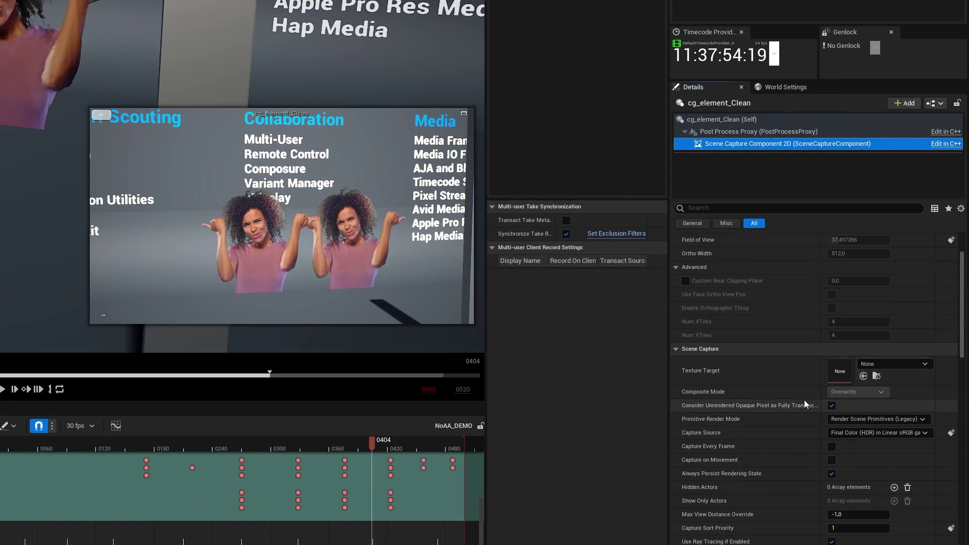
pyautogui.click(852, 435)
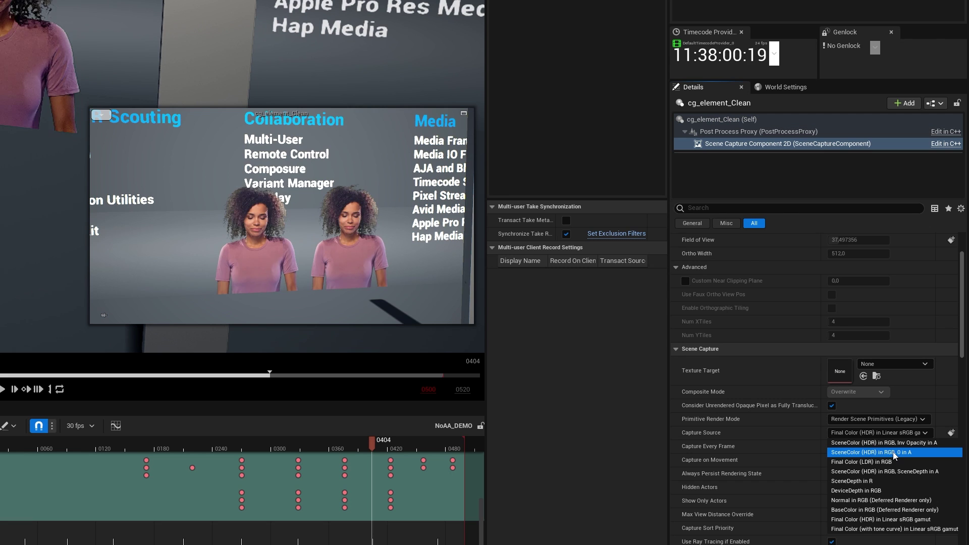
pyautogui.click(895, 453)
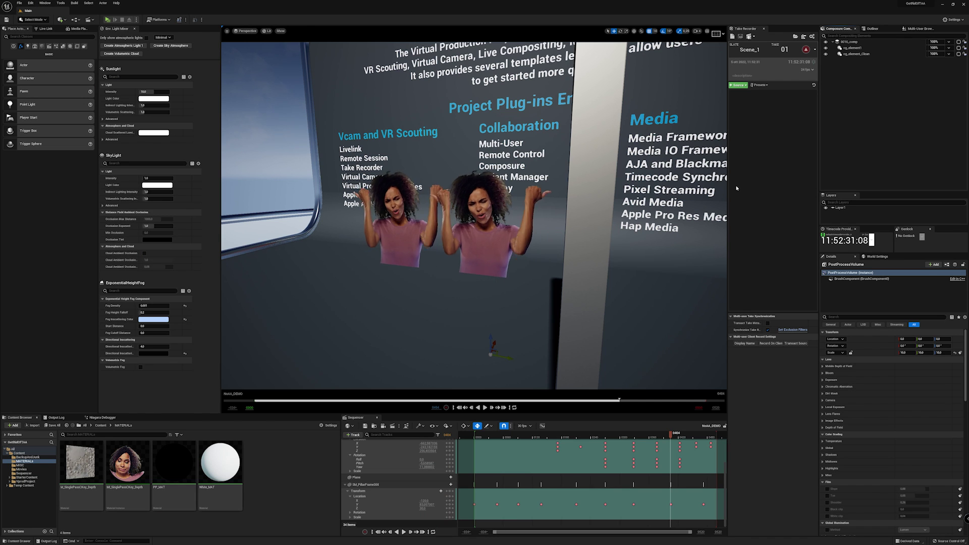
# Create a new material asset named Composure_MAT in the Content Browser.
pyautogui.rightClick(264, 455)
pyautogui.click(288, 326)
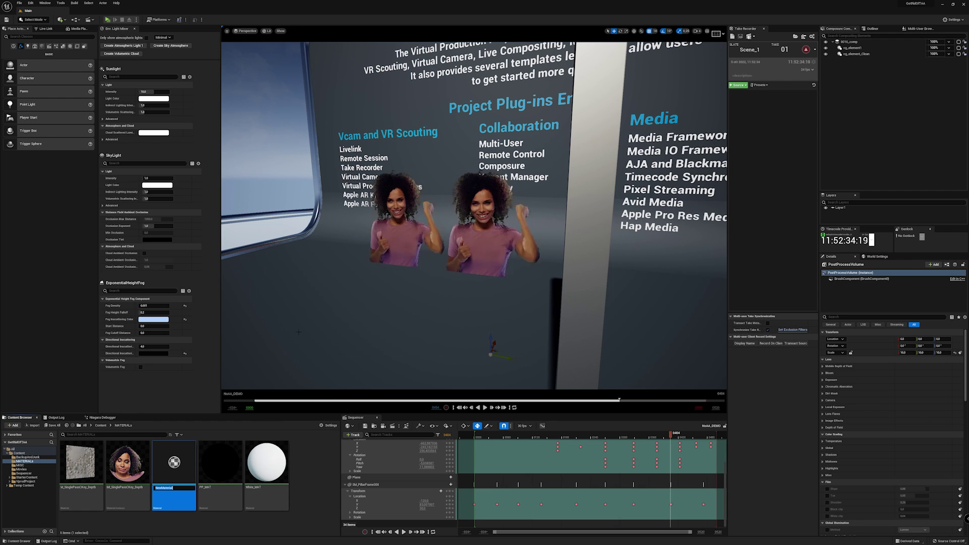
pyautogui.write('Composure_')
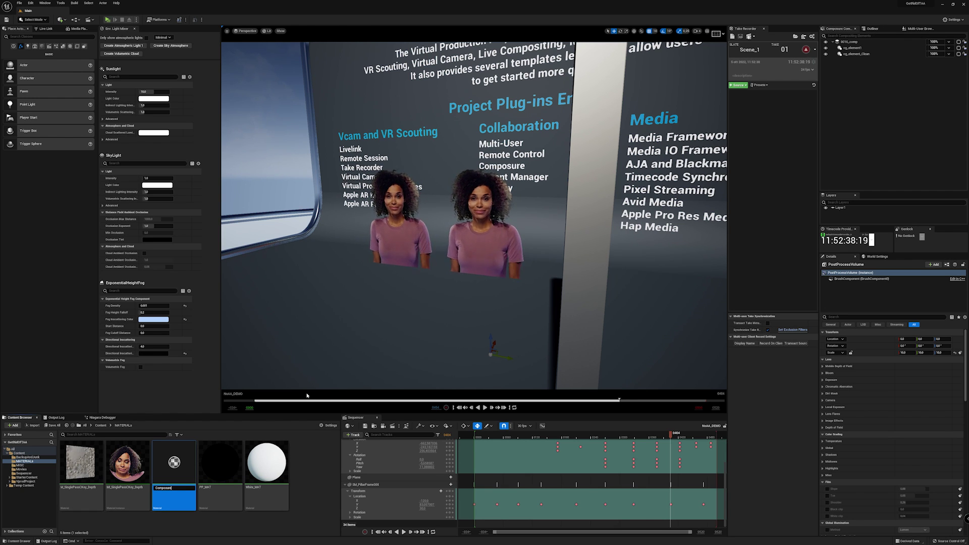
pyautogui.write('MAT')
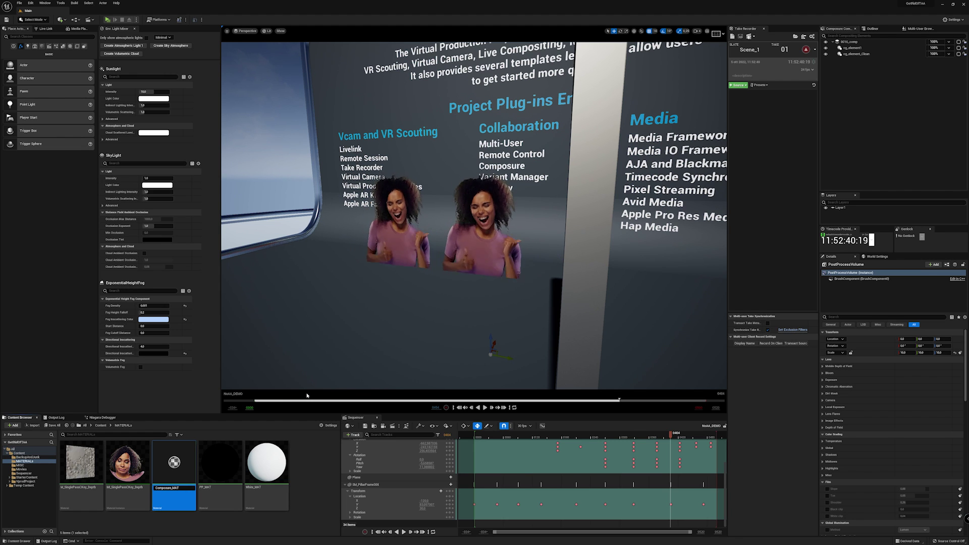
pyautogui.press('Return')
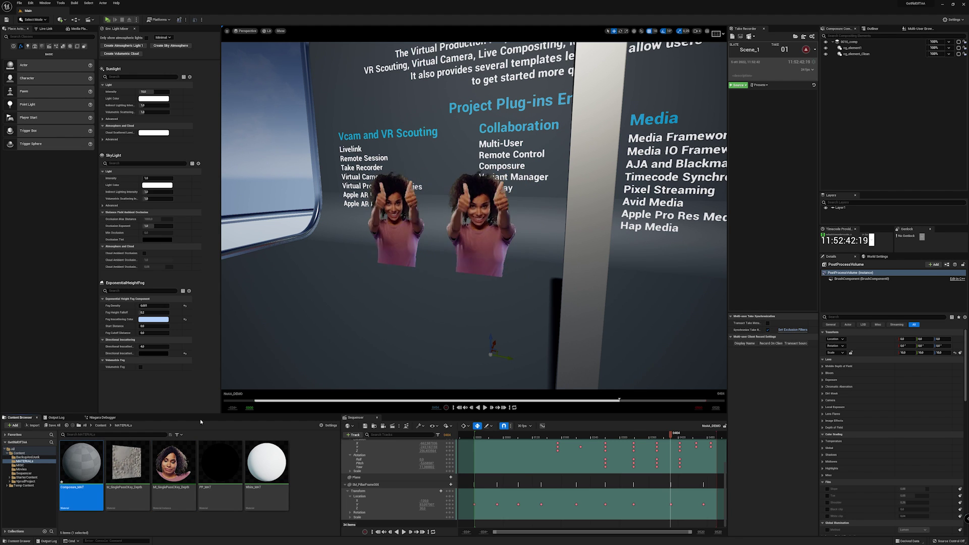
# Open Composure_MAT and set its Material Domain to Post Process.
pyautogui.doubleClick(92, 460)
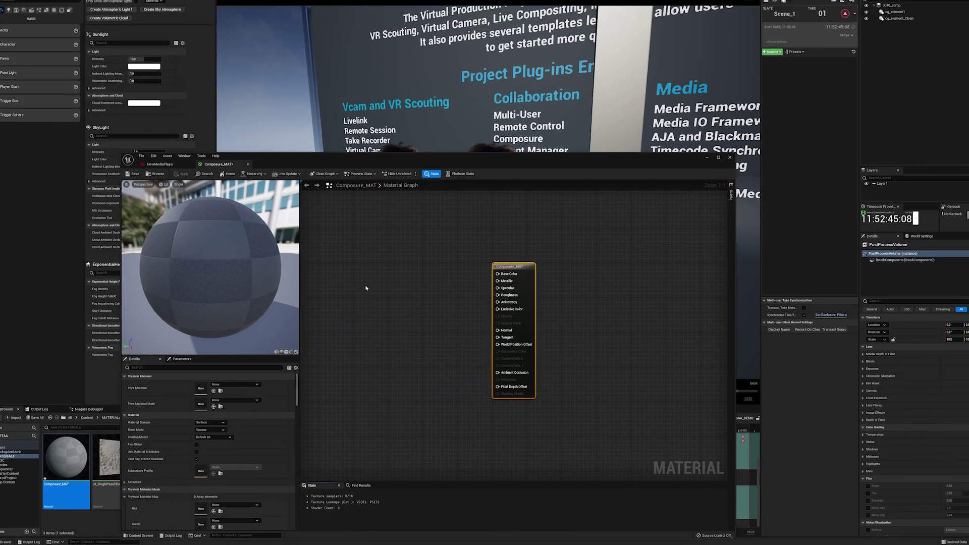
pyautogui.moveTo(366, 288); pyautogui.dragTo(445, 300, button='right')
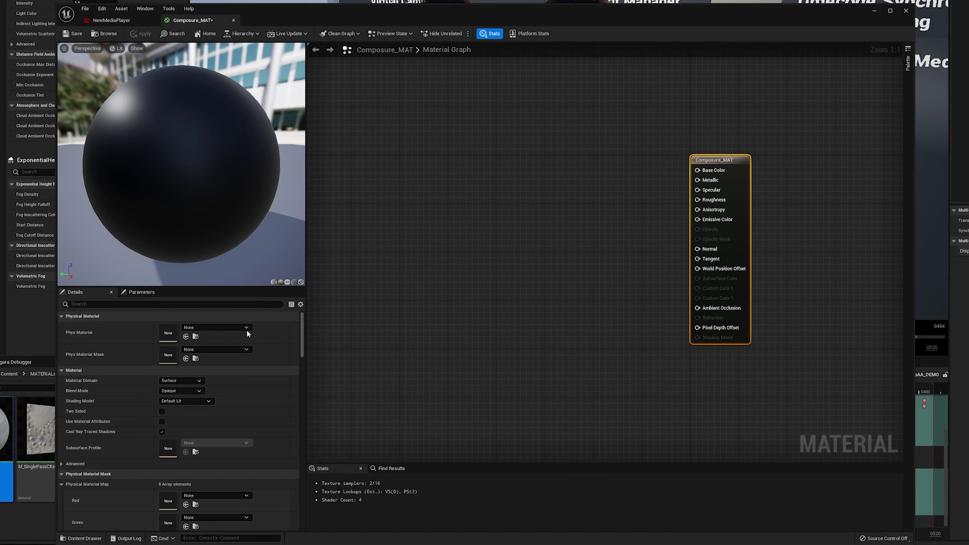
pyautogui.click(188, 383)
pyautogui.press('Escape')
pyautogui.click(189, 420)
pyautogui.rightClick(425, 186)
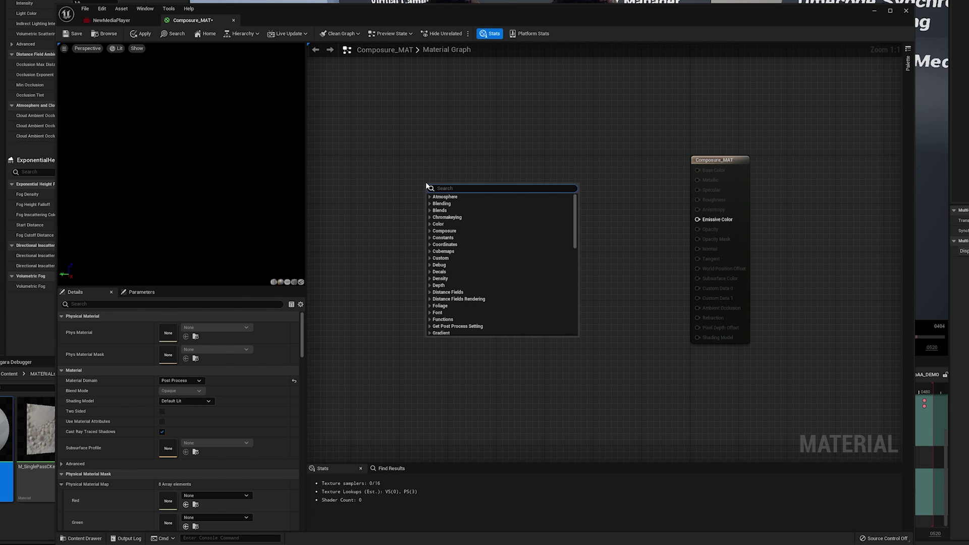
pyautogui.write('texture')
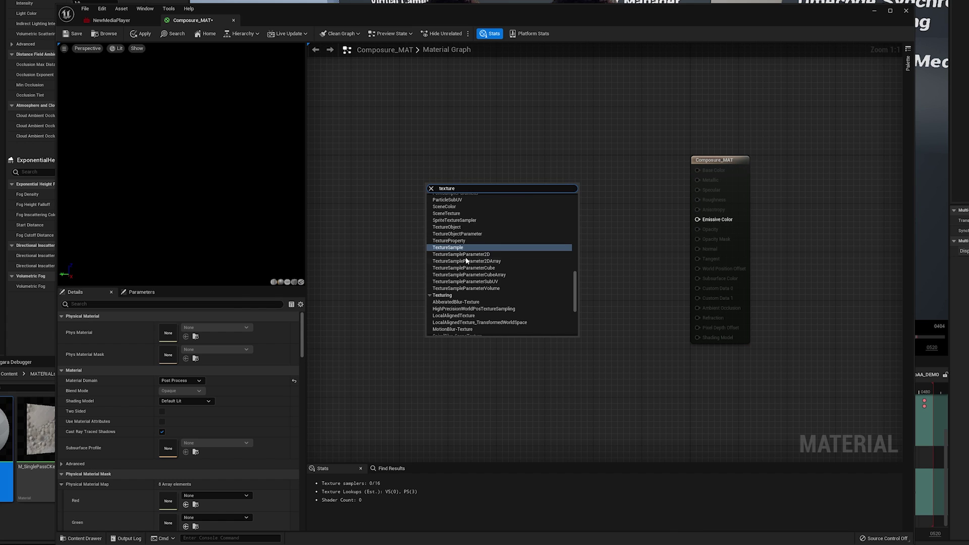
# Add two TextureSampleParameter2D nodes to the graph, named cg_element1 and cg_element_Clean.
pyautogui.click(467, 254)
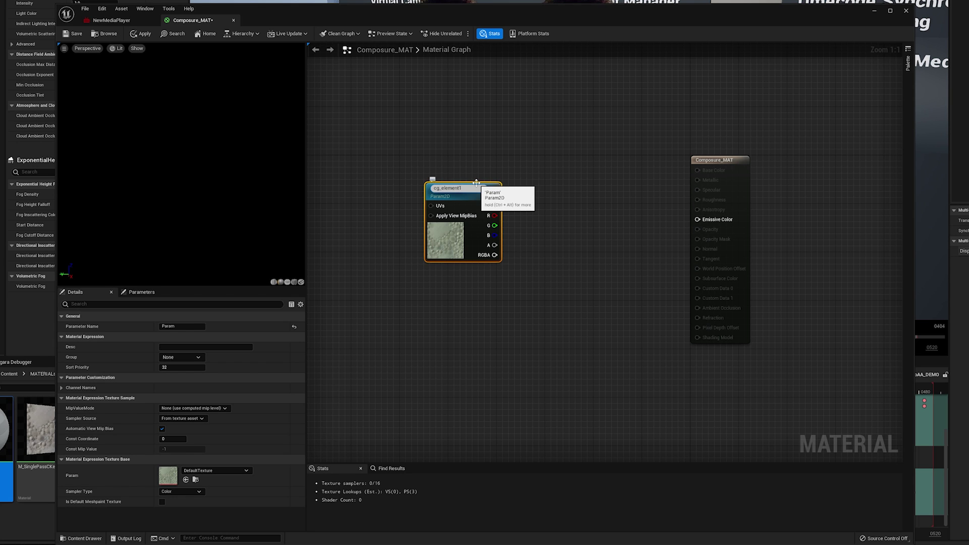
pyautogui.press('Return')
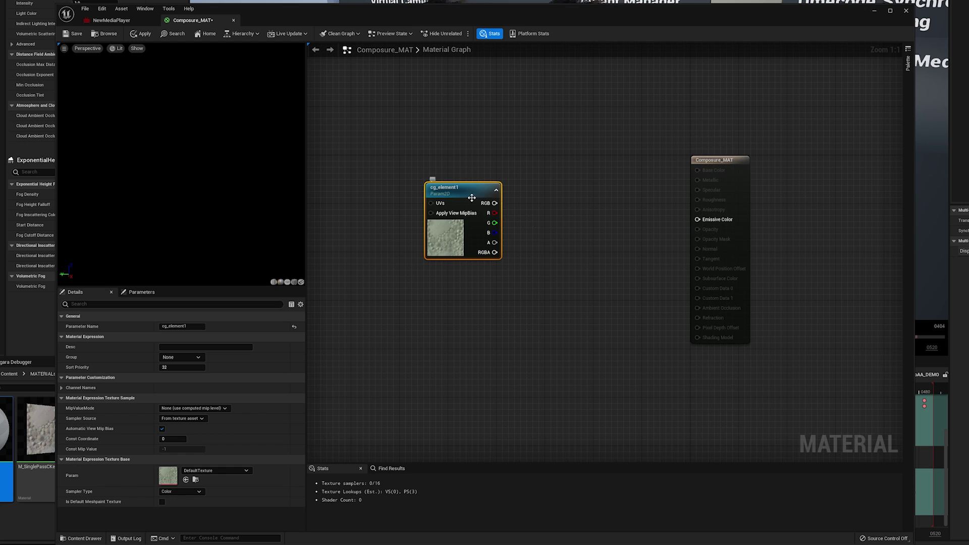
pyautogui.moveTo(470, 196); pyautogui.dragTo(432, 151)
pyautogui.rightClick(442, 248)
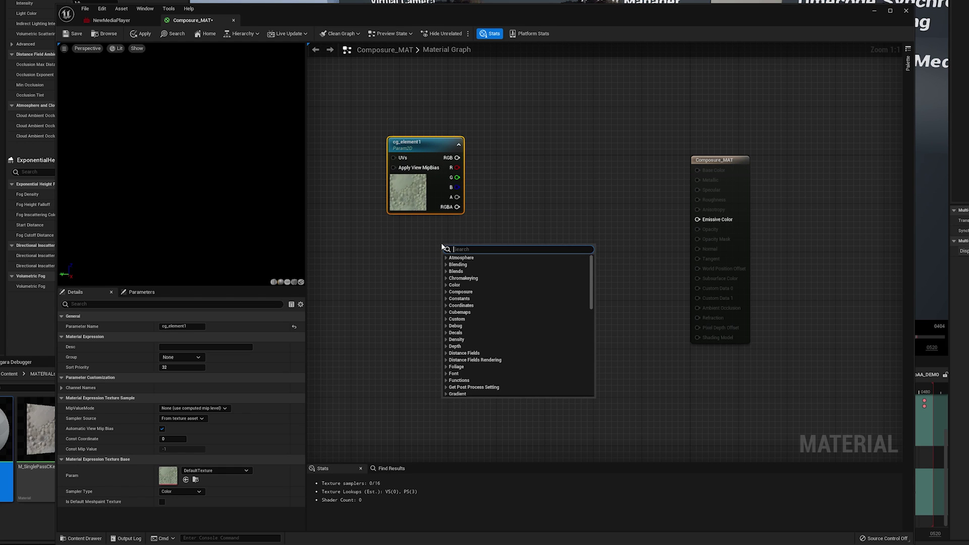
pyautogui.write('texture')
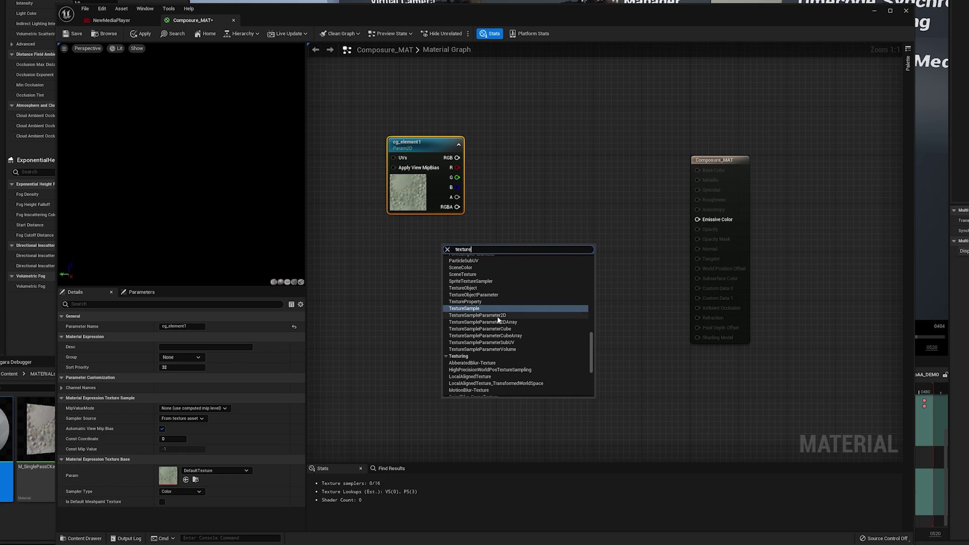
pyautogui.click(497, 316)
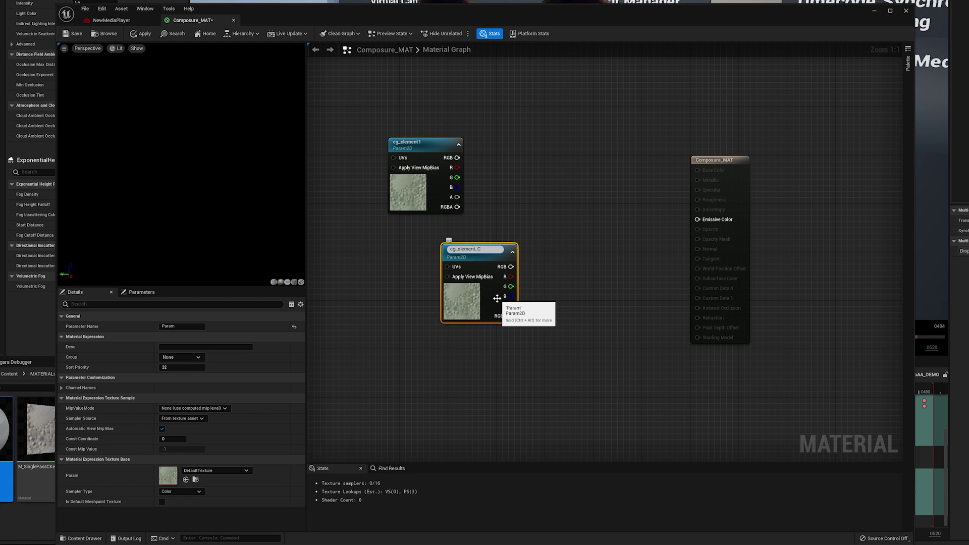
pyautogui.press('Return')
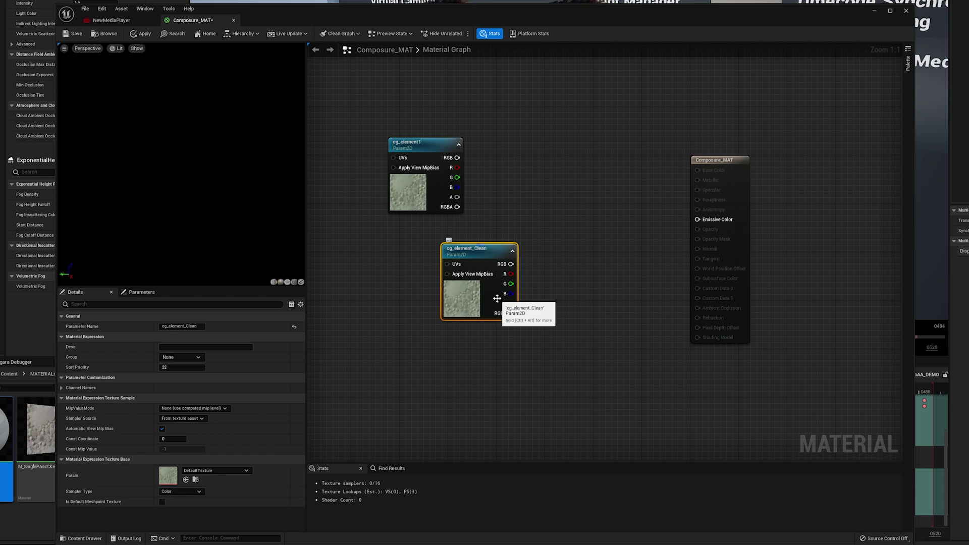
# Add a BreakOutFloat3Components node wired from cg_element1's RGB output.
pyautogui.moveTo(494, 253); pyautogui.dragTo(440, 243)
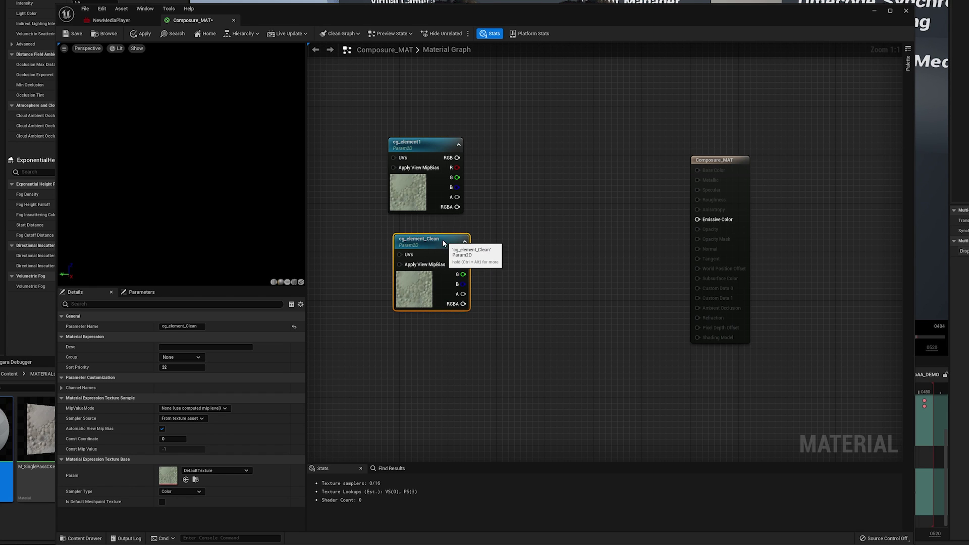
pyautogui.moveTo(457, 158); pyautogui.dragTo(507, 159)
pyautogui.write('brea')
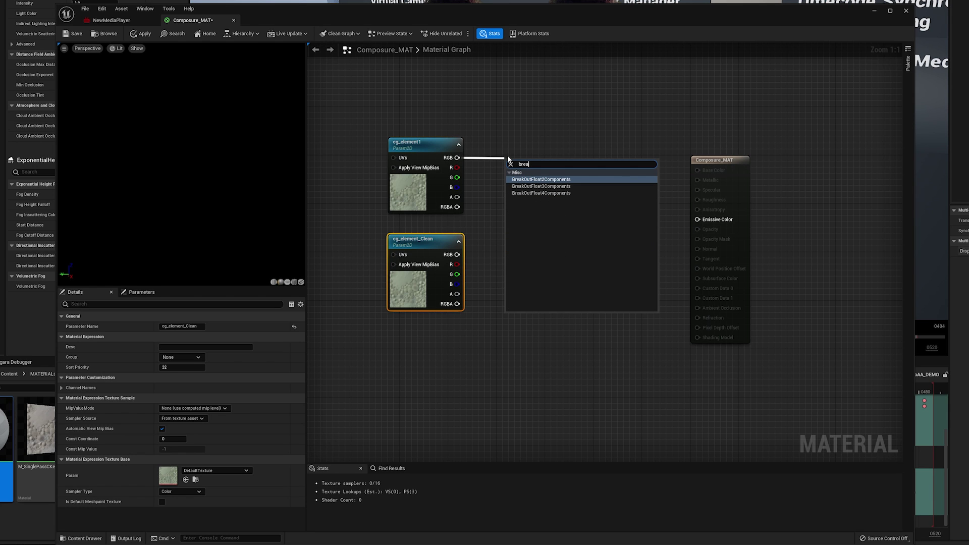
pyautogui.click(550, 188)
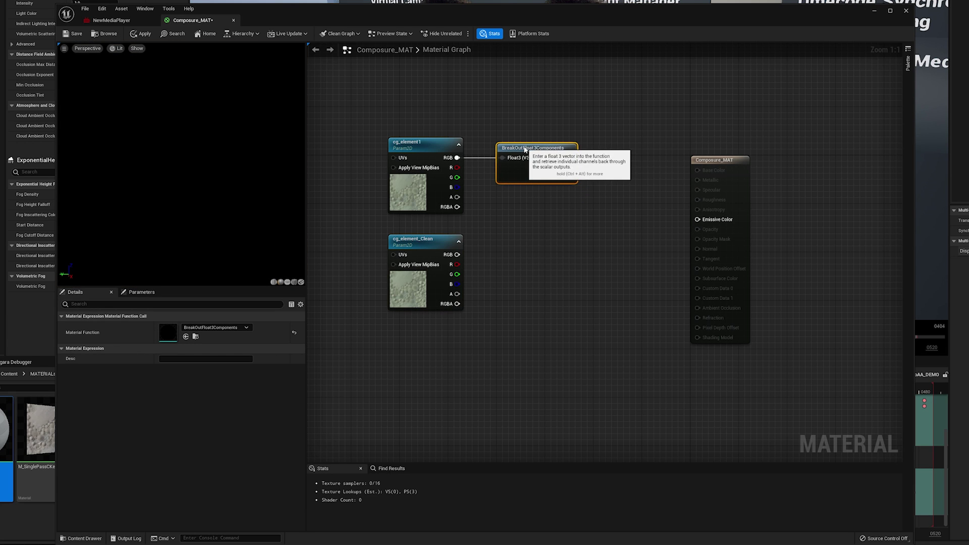
pyautogui.moveTo(424, 123); pyautogui.dragTo(589, 320)
pyautogui.moveTo(503, 157); pyautogui.dragTo(461, 157)
pyautogui.click(500, 128)
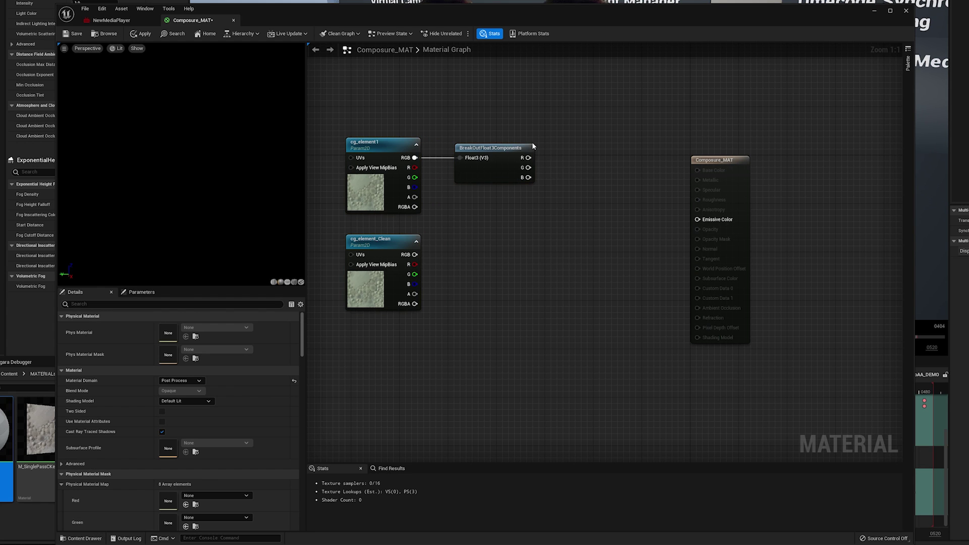
# Add a MakeFloat4 node fed by the breakout's R, G and B outputs into X, Y and Z.
pyautogui.moveTo(528, 157); pyautogui.dragTo(574, 161)
pyautogui.write('make')
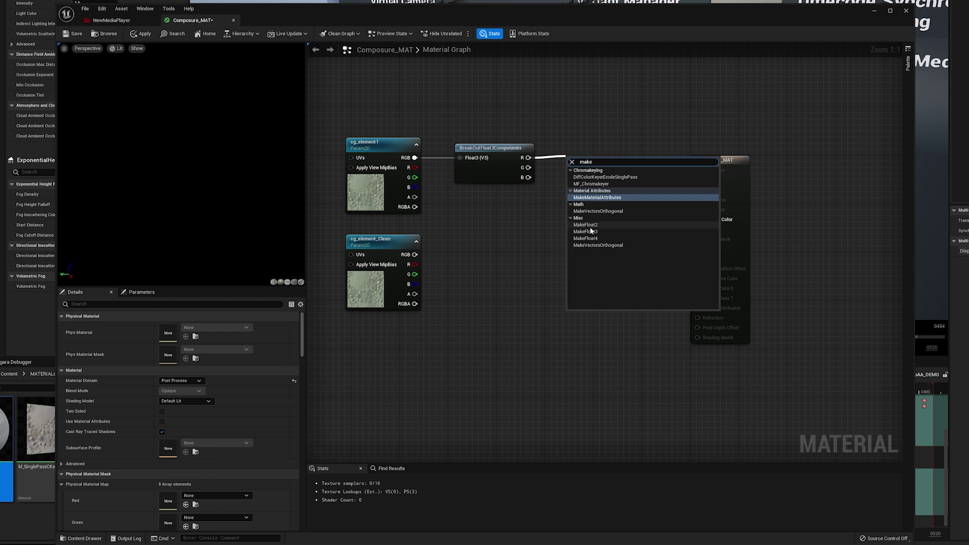
pyautogui.click(600, 239)
pyautogui.moveTo(585, 157); pyautogui.dragTo(593, 144)
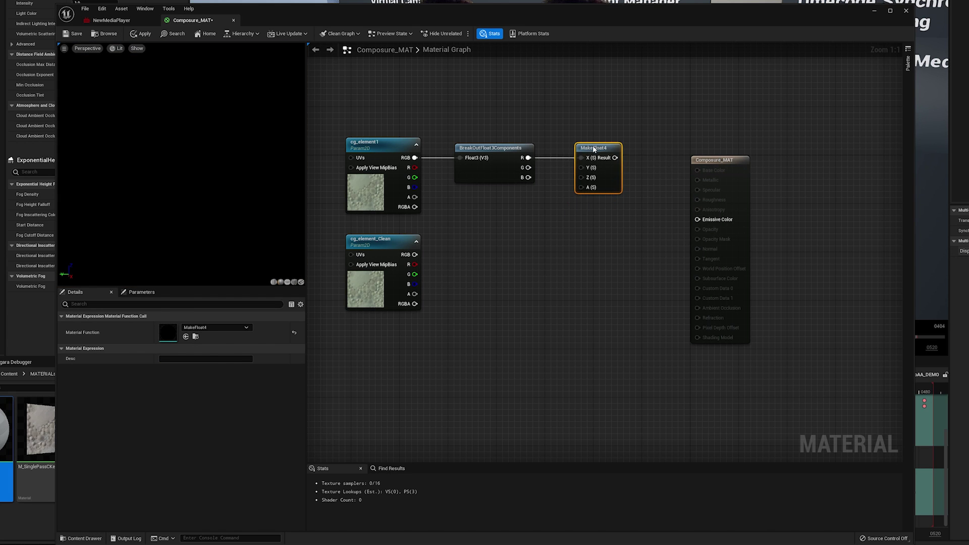
pyautogui.moveTo(528, 167); pyautogui.dragTo(529, 172)
pyautogui.moveTo(577, 176); pyautogui.dragTo(581, 177)
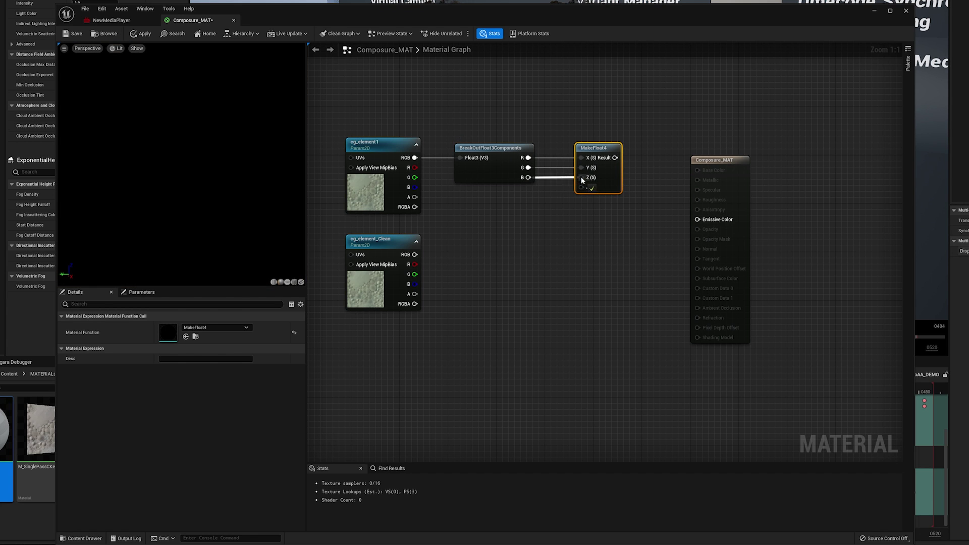
# Add a Constant with value 1 and wire it into MakeFloat4's A input.
pyautogui.click(496, 209)
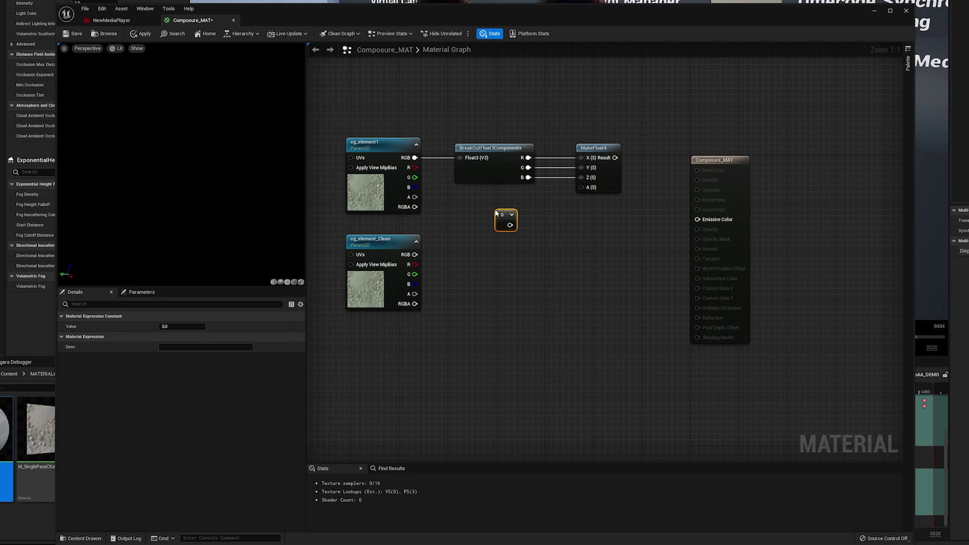
pyautogui.click(173, 327)
pyautogui.write('1')
pyautogui.press('Tab')
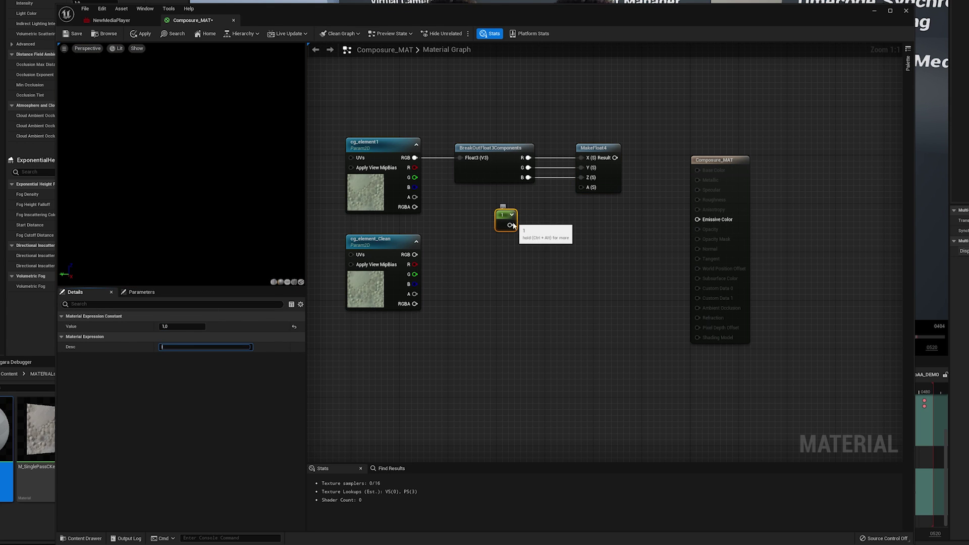
pyautogui.moveTo(511, 226); pyautogui.dragTo(588, 195)
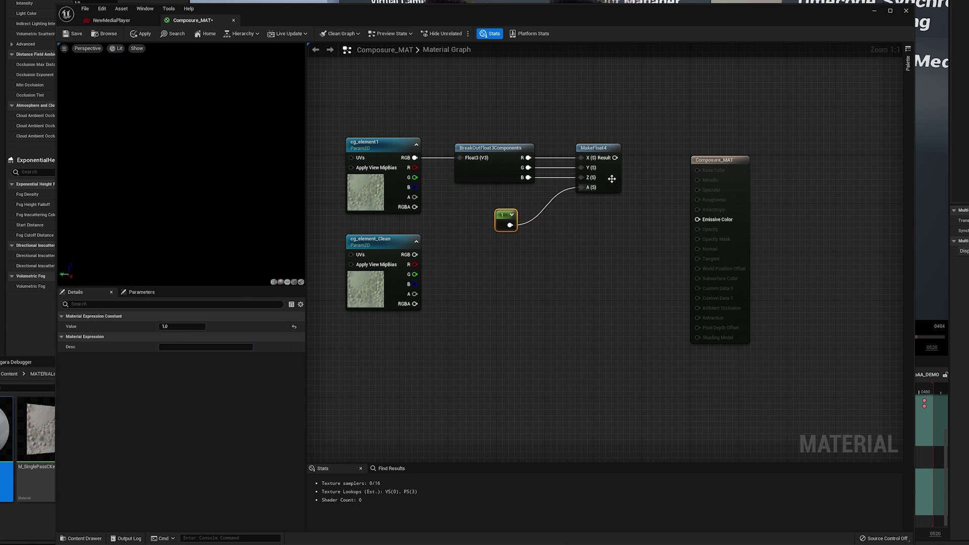
pyautogui.moveTo(712, 163); pyautogui.dragTo(763, 153)
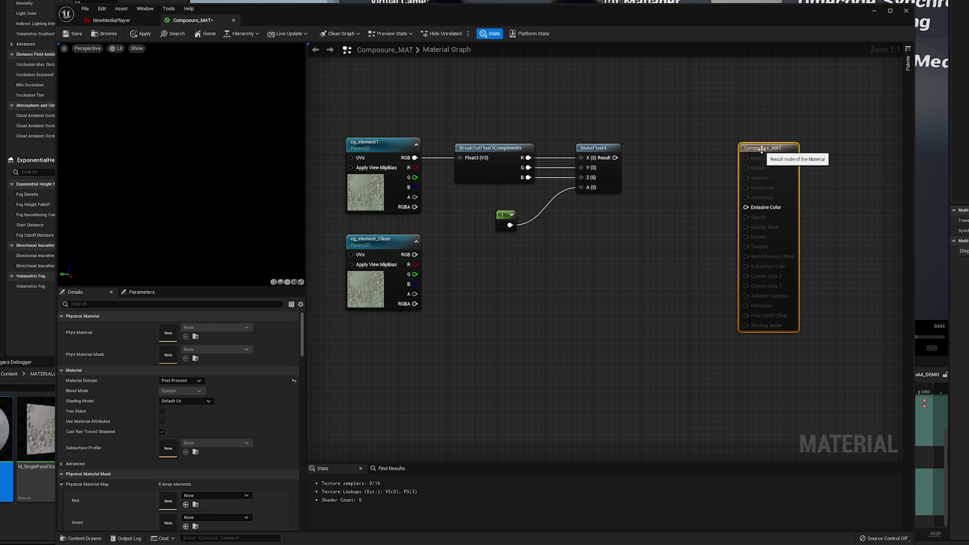
# Add an Over node from MakeFloat4, with cg_element_Clean RGBA into B and cg_element1 alpha into Mask.
pyautogui.moveTo(615, 158); pyautogui.dragTo(624, 168)
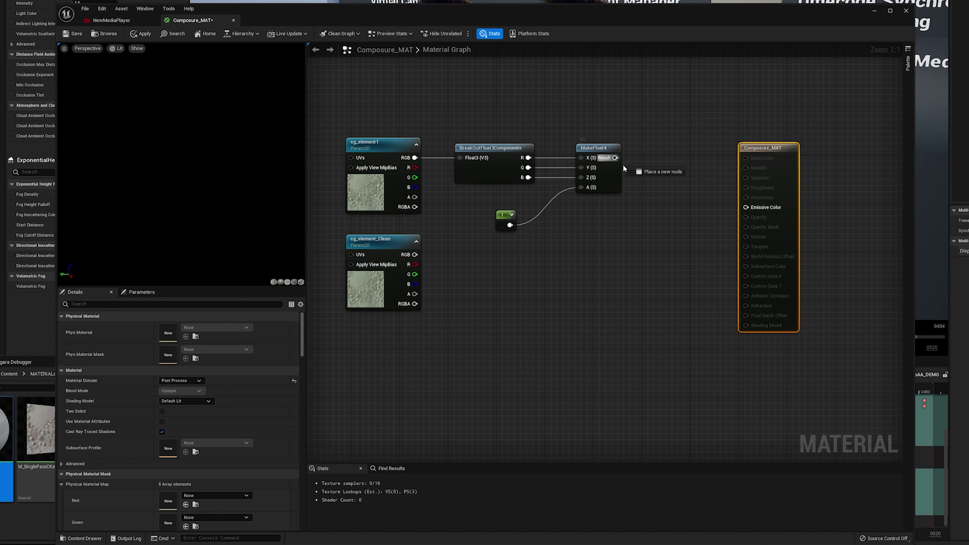
pyautogui.moveTo(667, 211); pyautogui.dragTo(667, 212)
pyautogui.write('o')
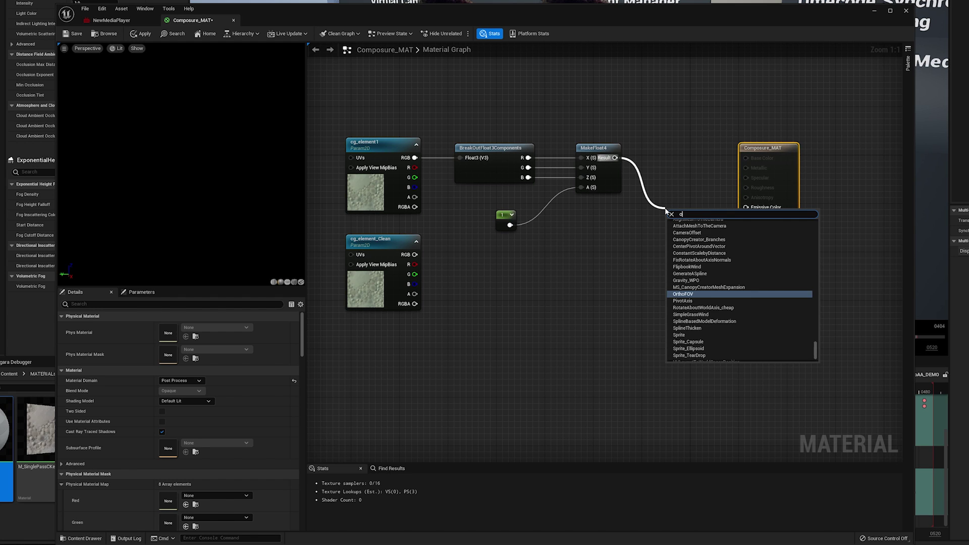
pyautogui.write('ver')
pyautogui.press('Return')
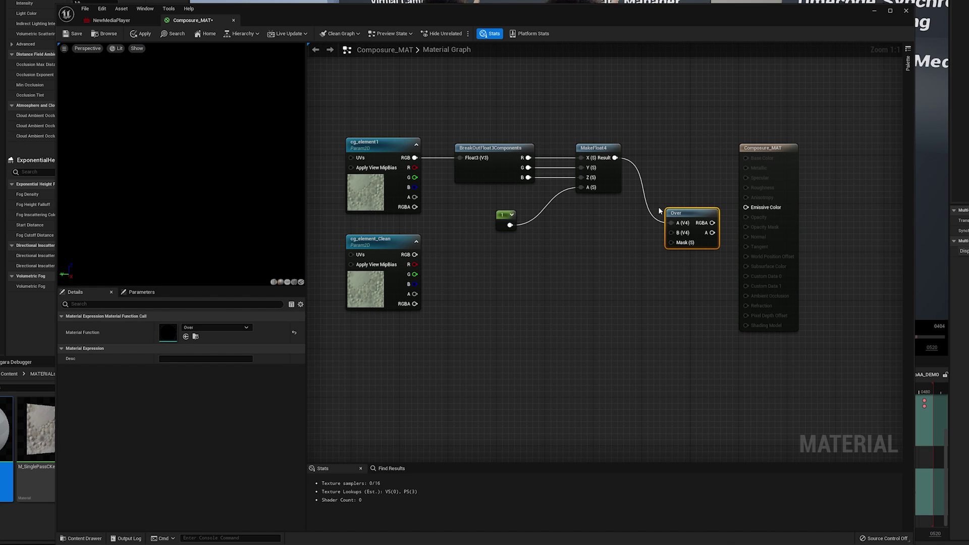
pyautogui.moveTo(686, 214); pyautogui.dragTo(664, 211)
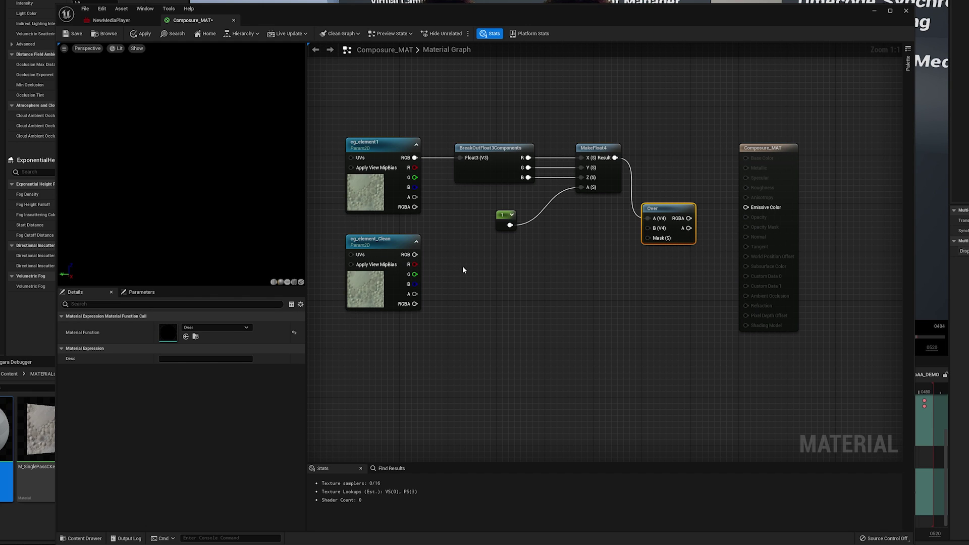
pyautogui.moveTo(415, 304); pyautogui.dragTo(541, 302)
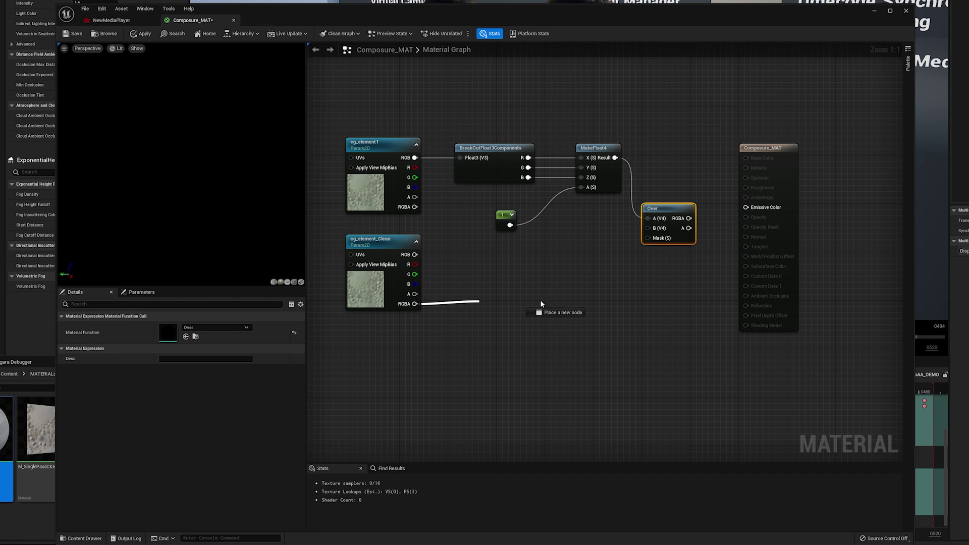
pyautogui.moveTo(626, 245); pyautogui.dragTo(649, 228)
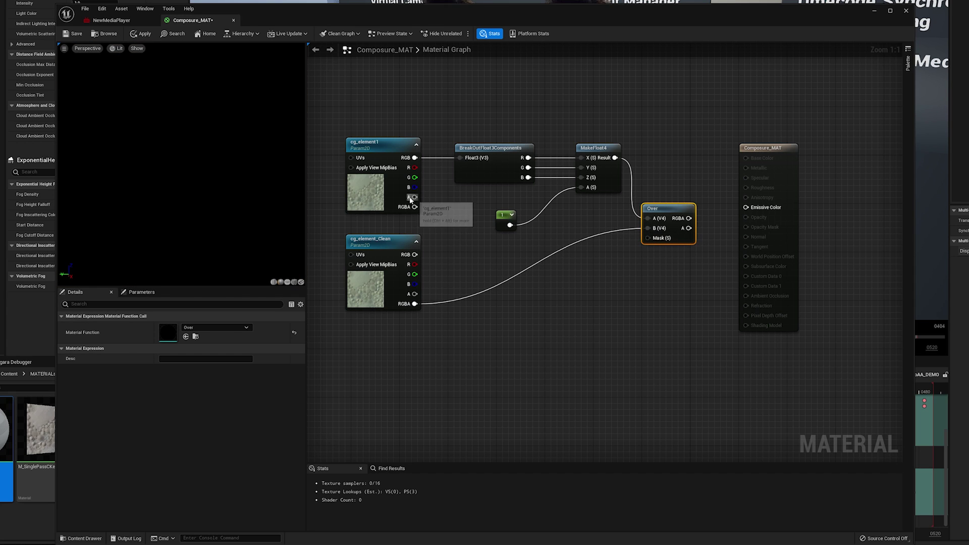
pyautogui.moveTo(410, 199); pyautogui.dragTo(752, 211)
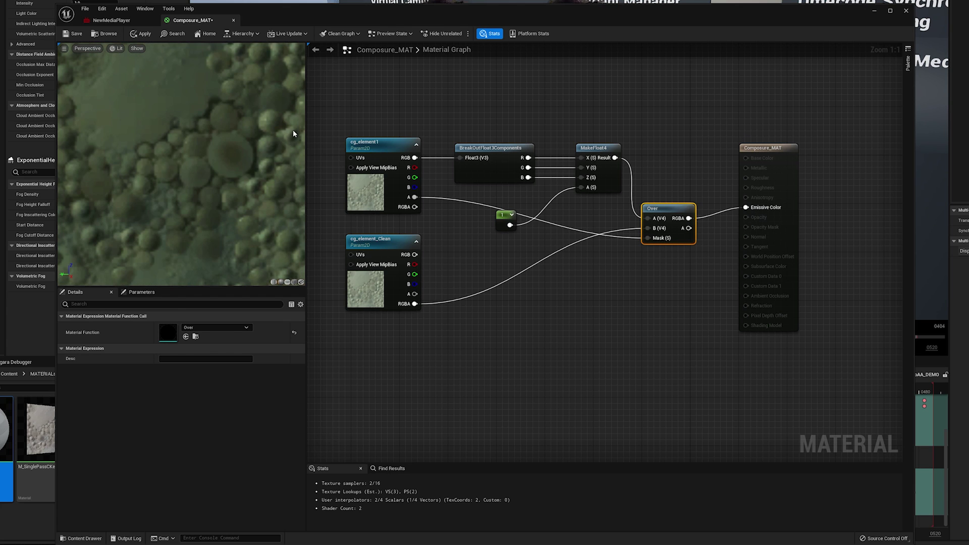
# Apply and save Composure_MAT, then assign it to a new Transform Pass on 0010_comp.
pyautogui.click(142, 35)
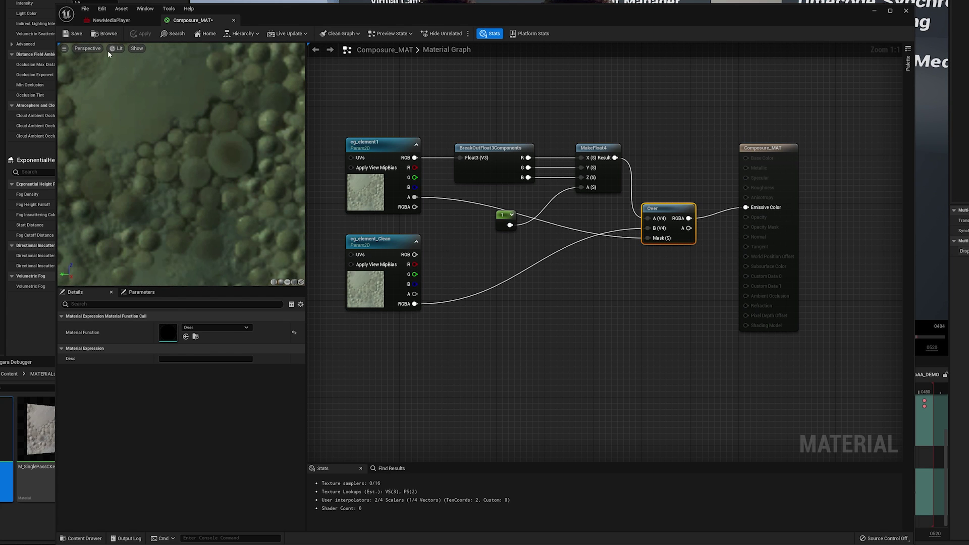
pyautogui.click(70, 35)
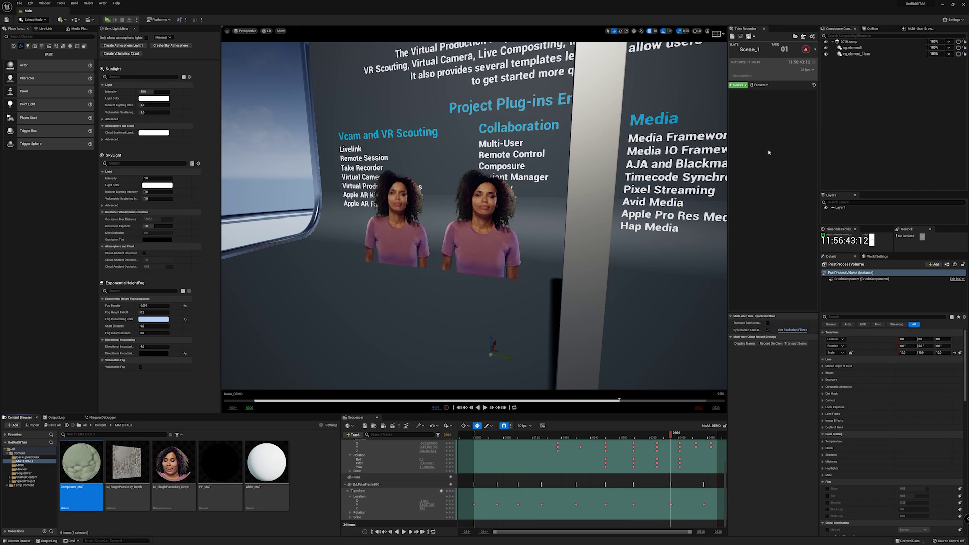
pyautogui.click(849, 42)
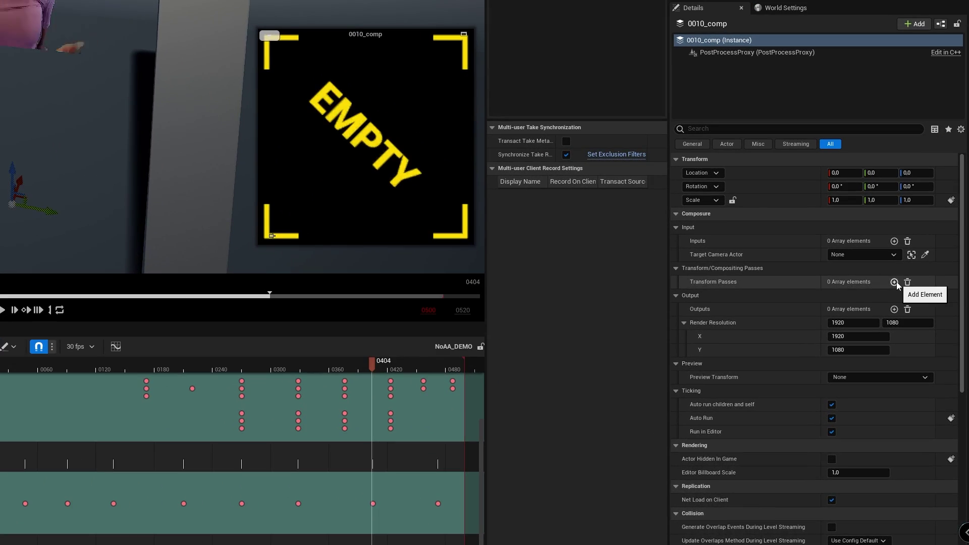
pyautogui.click(900, 302)
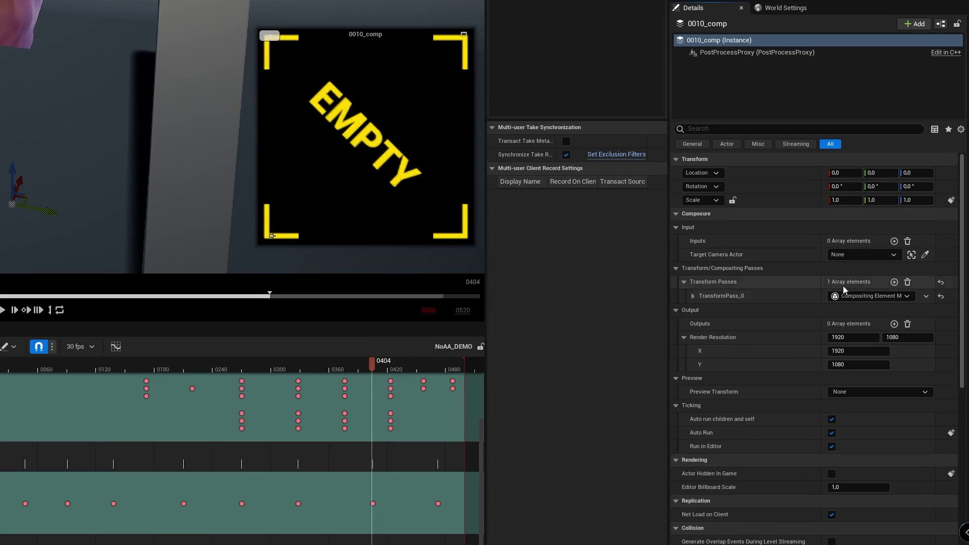
pyautogui.click(716, 315)
pyautogui.click(878, 336)
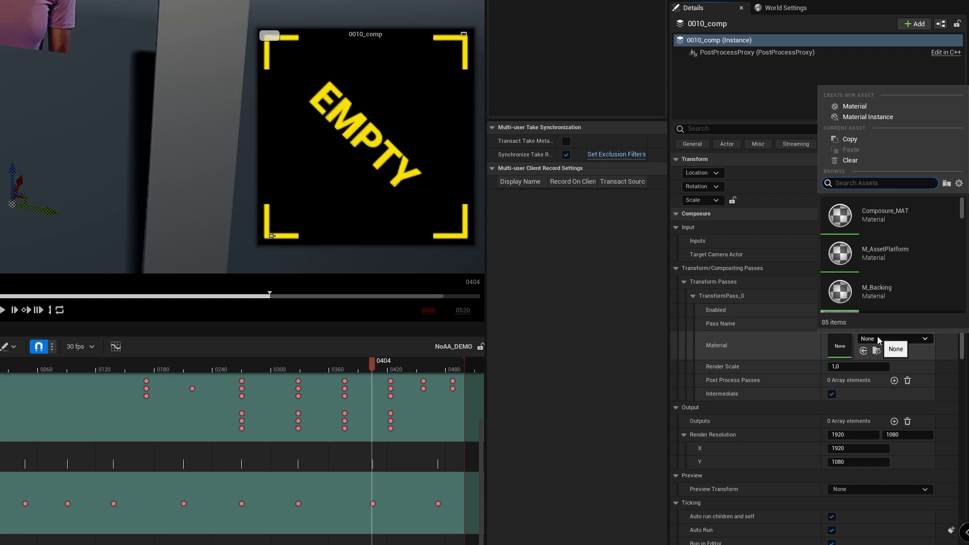
pyautogui.click(904, 218)
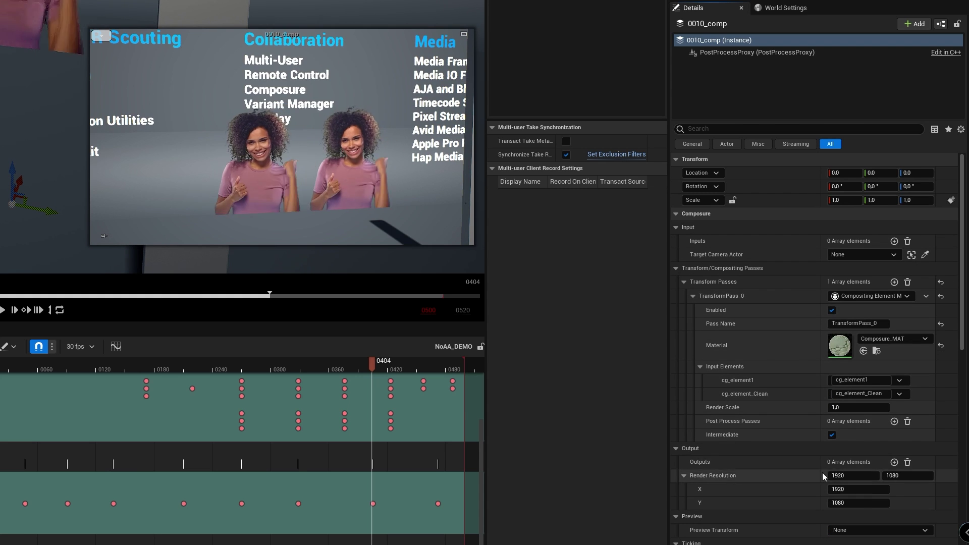
# Add a Player Viewport output to 0010_comp using OpenColorIO conversion from linear to sRGB.
pyautogui.click(894, 462)
pyautogui.scroll(-4, 795, 430)
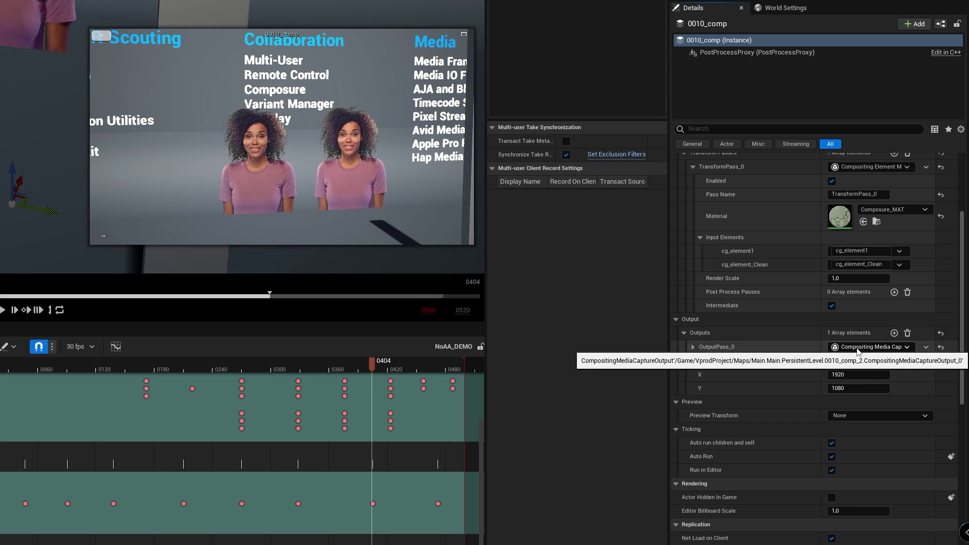
pyautogui.click(871, 347)
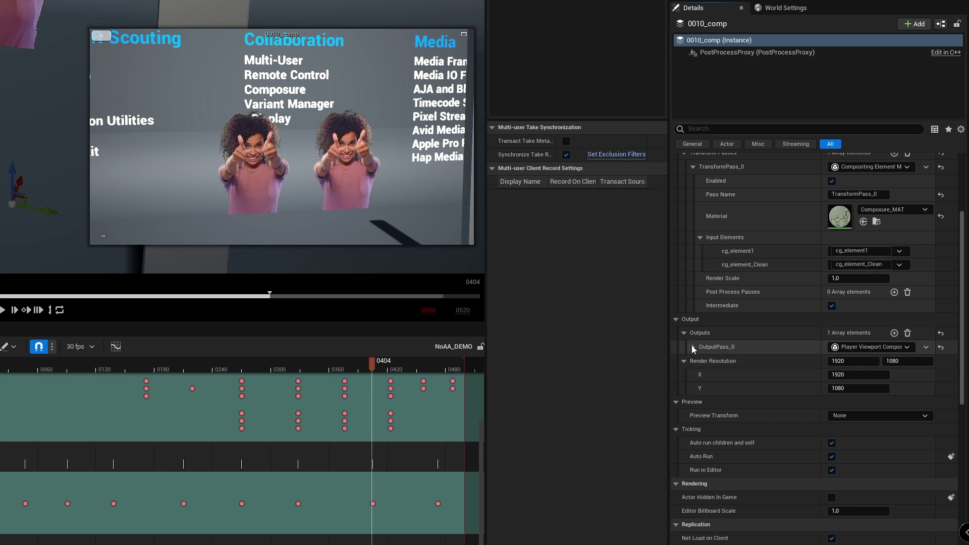
pyautogui.click(692, 347)
pyautogui.scroll(-1, 769, 408)
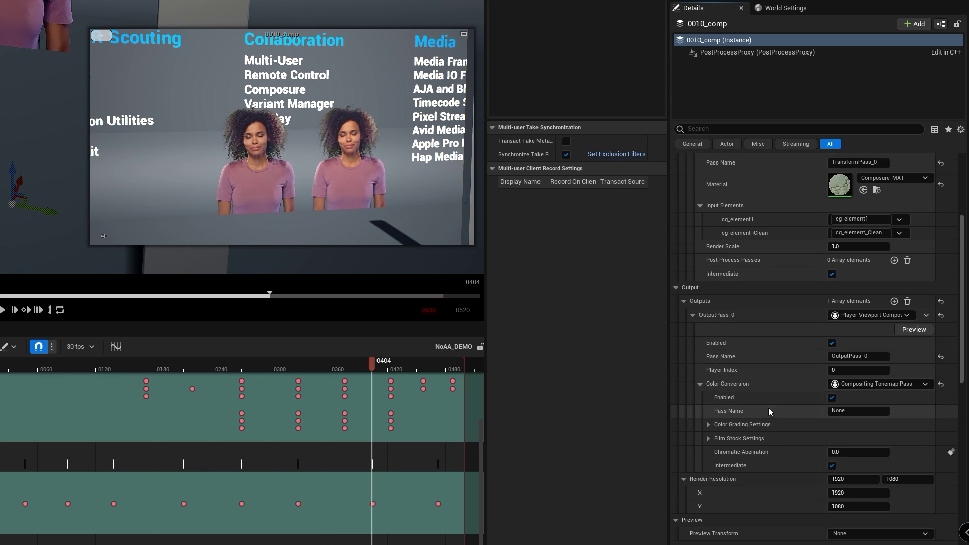
pyautogui.click(880, 385)
pyautogui.click(885, 471)
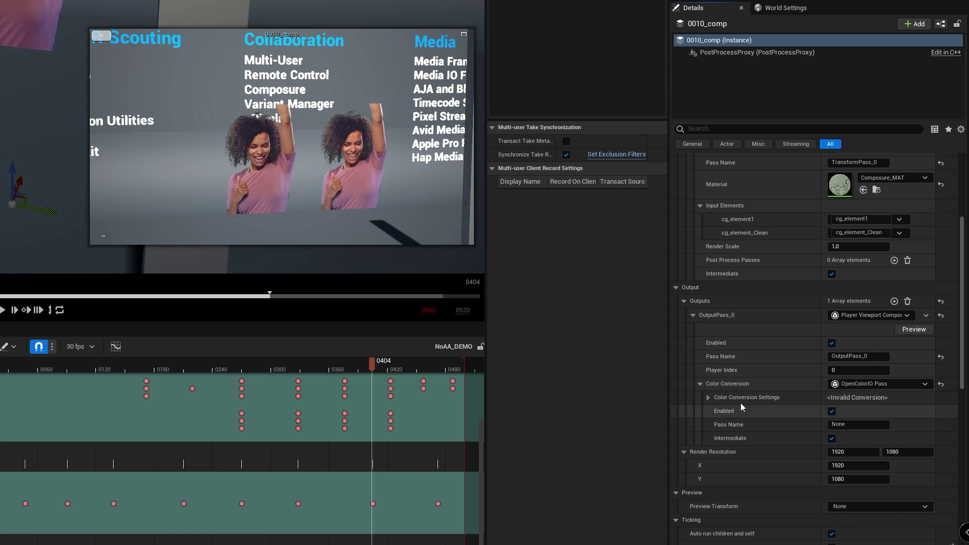
pyautogui.click(874, 412)
pyautogui.click(881, 300)
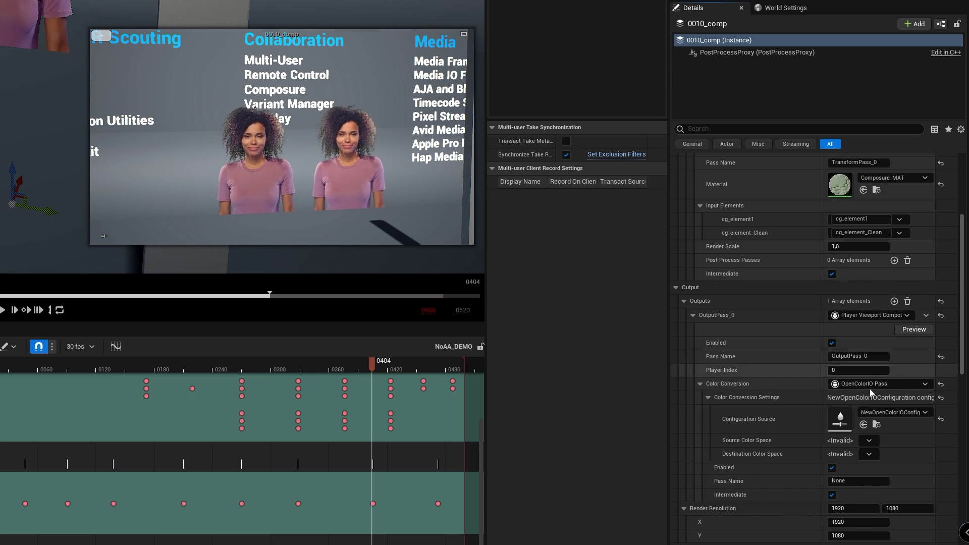
pyautogui.click(883, 468)
pyautogui.click(870, 454)
pyautogui.click(884, 491)
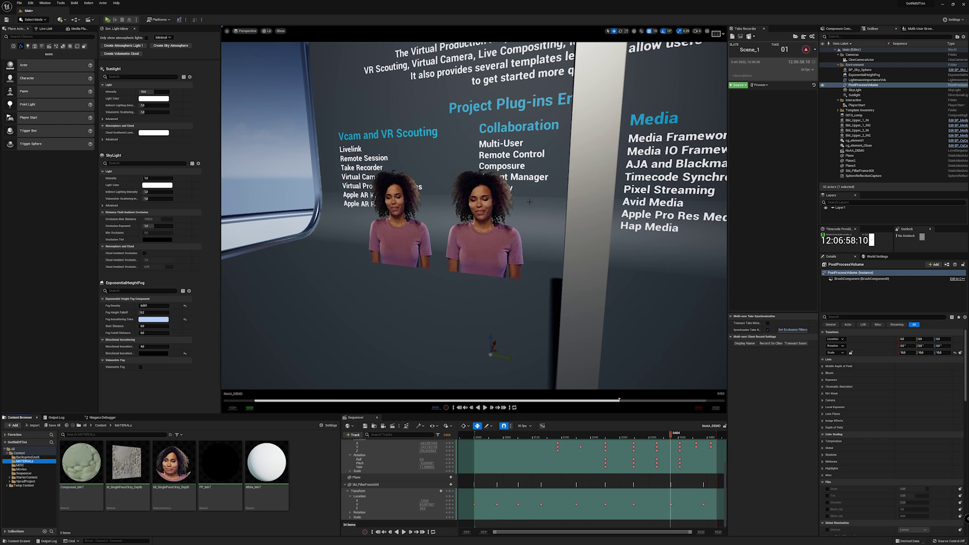
# Wire a green Constant4Vector into the Over node's Mask in Composure_MAT and close the editor.
pyautogui.doubleClick(76, 475)
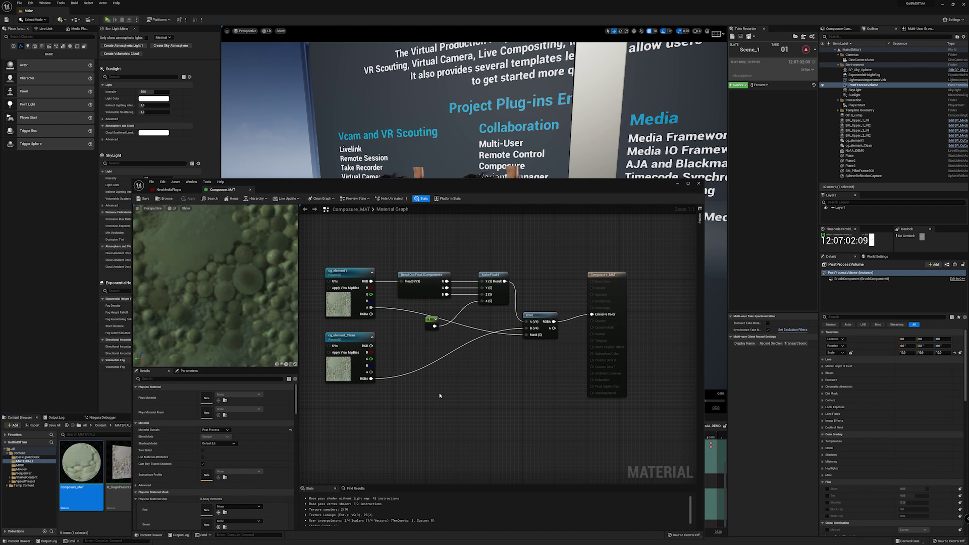
pyautogui.click(449, 384)
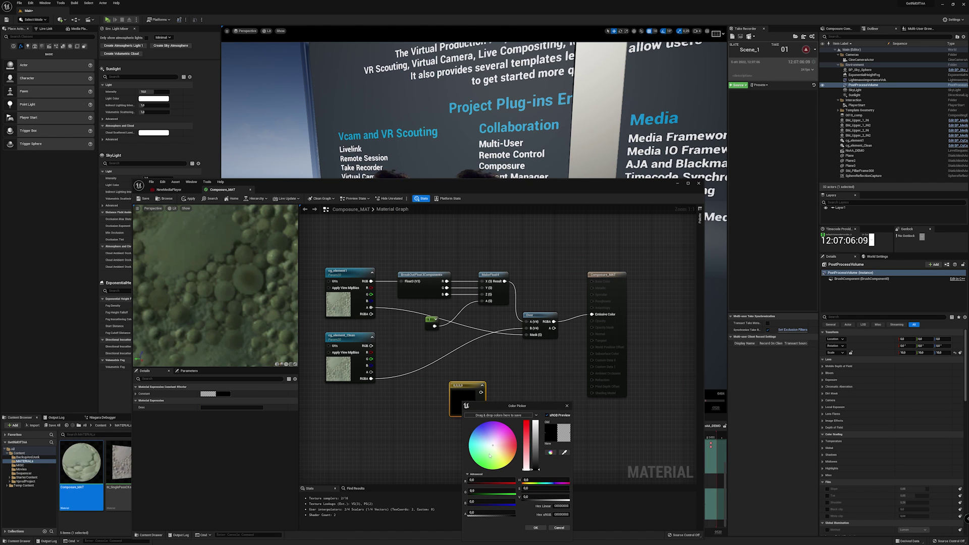
pyautogui.click(537, 421)
pyautogui.click(536, 528)
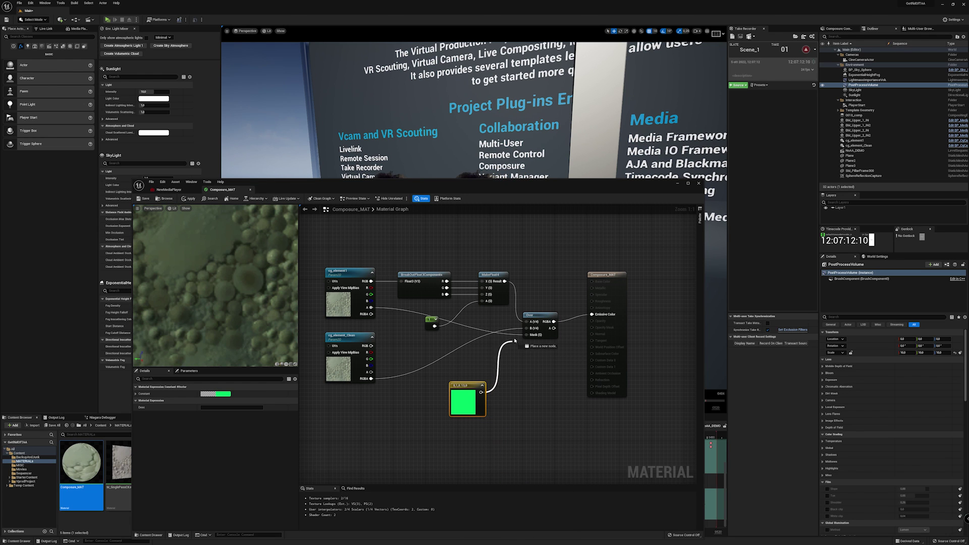
pyautogui.moveTo(529, 332); pyautogui.dragTo(528, 334)
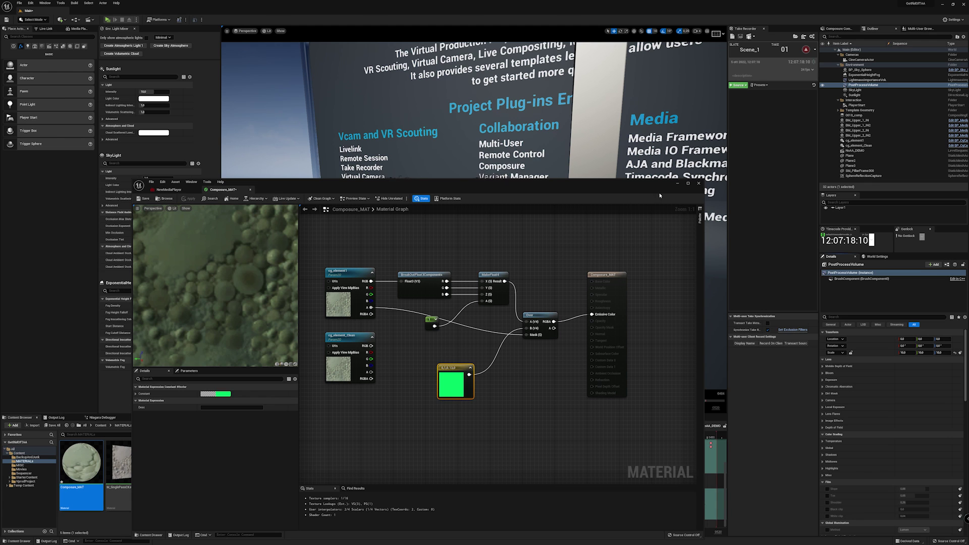
pyautogui.click(678, 184)
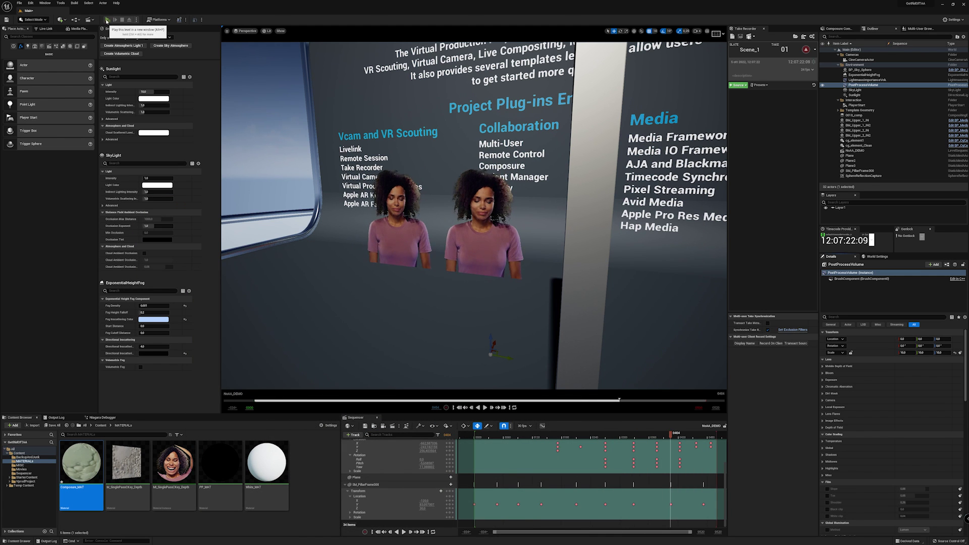
# Start a Play-in-Editor session with Alt+P to preview the composite.
pyautogui.hotkey('alt', 'p')
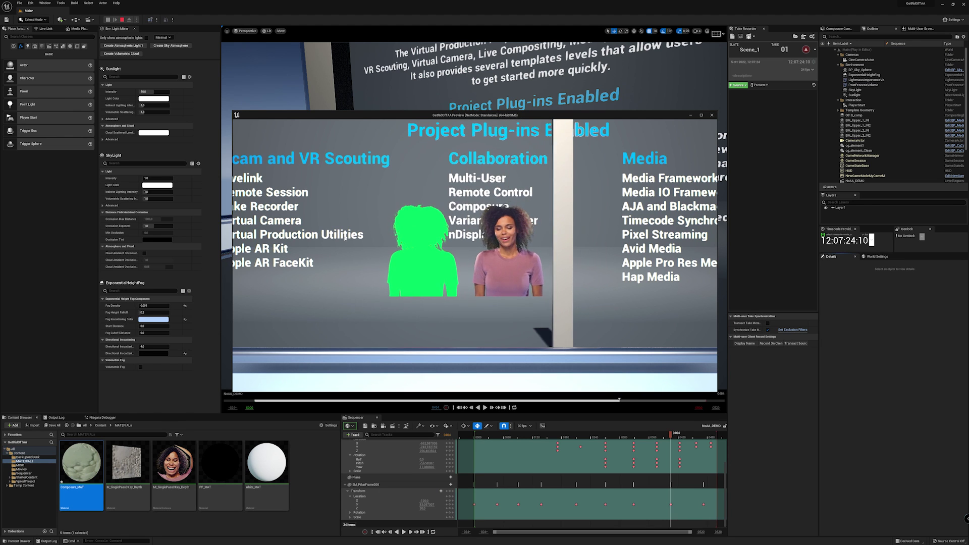